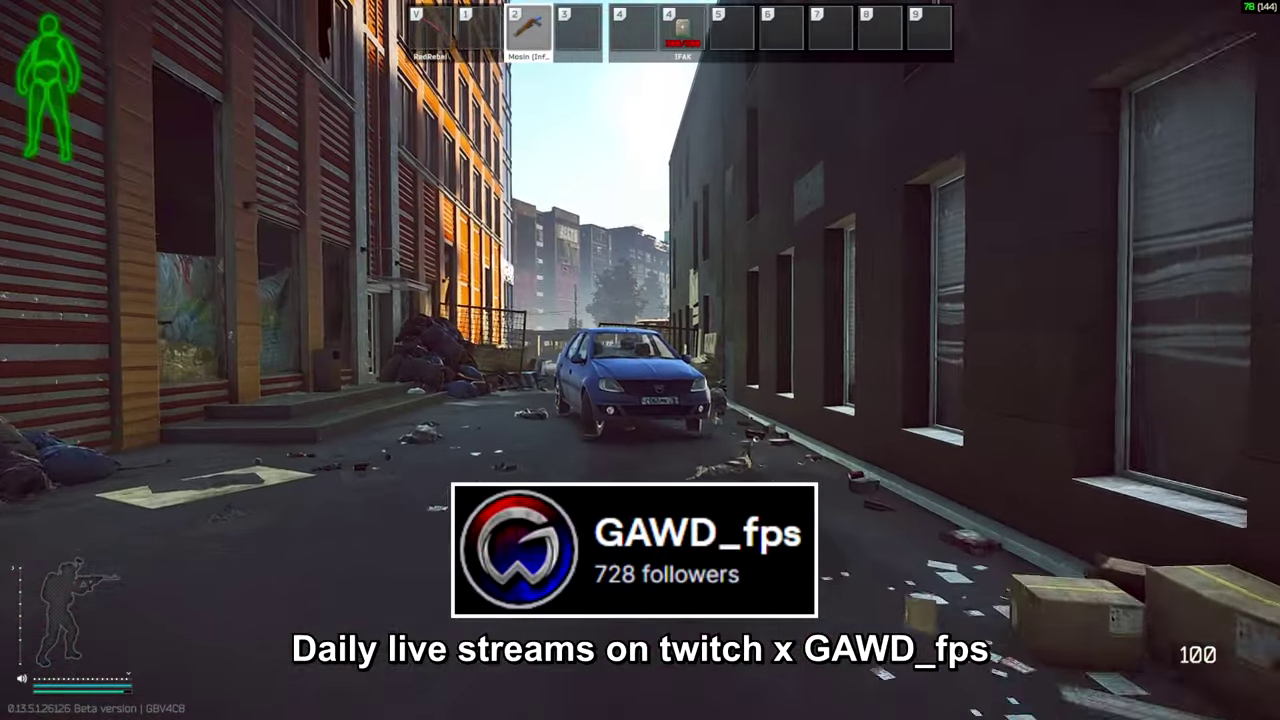
key("w")
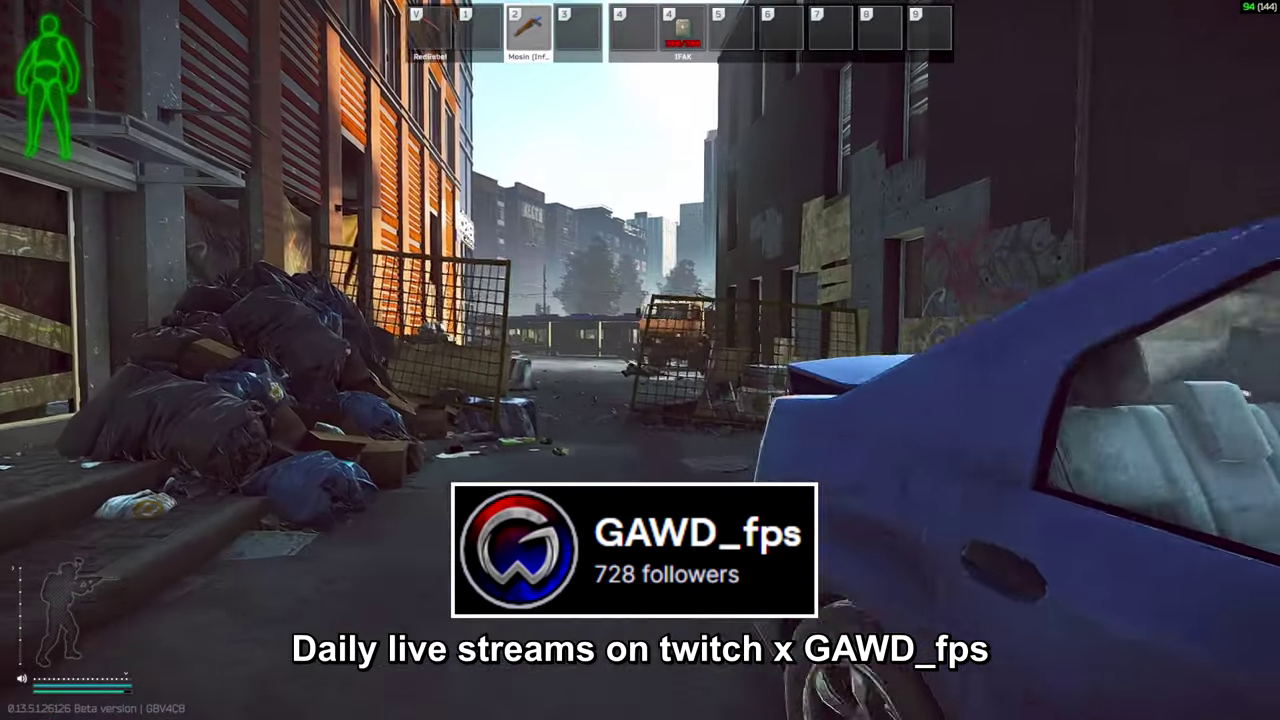
key("w")
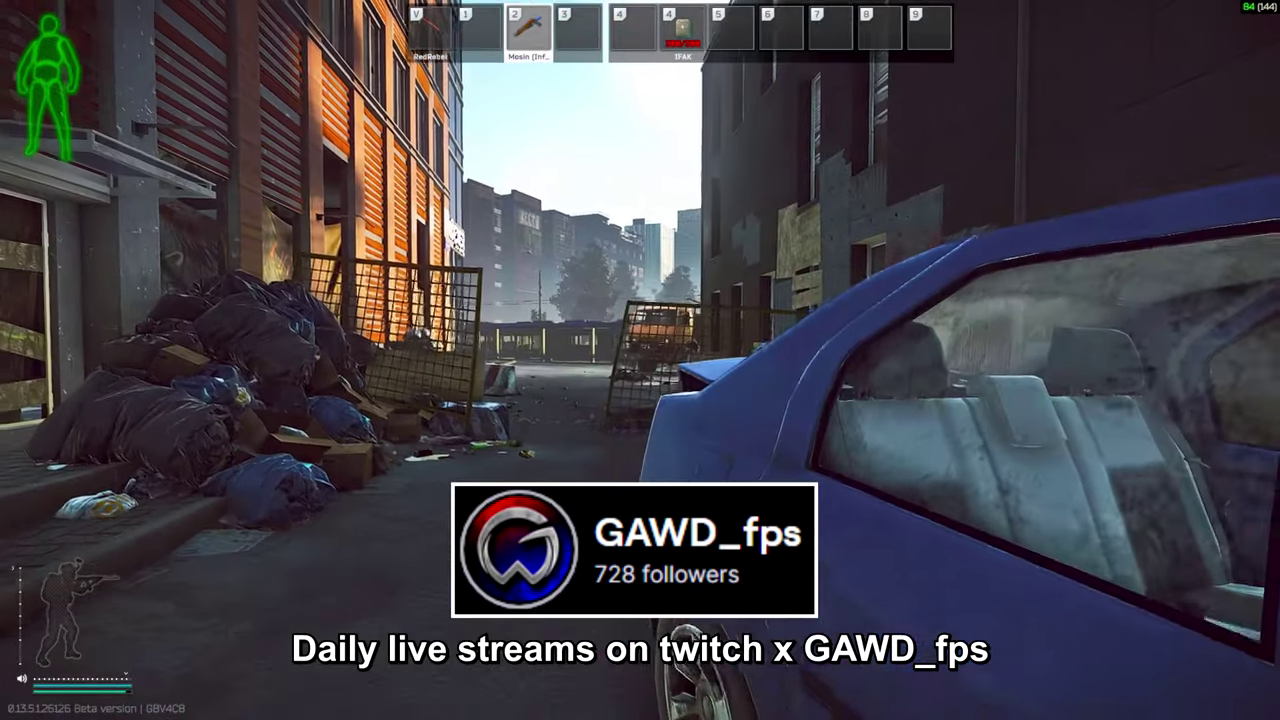
right_click(640, 360)
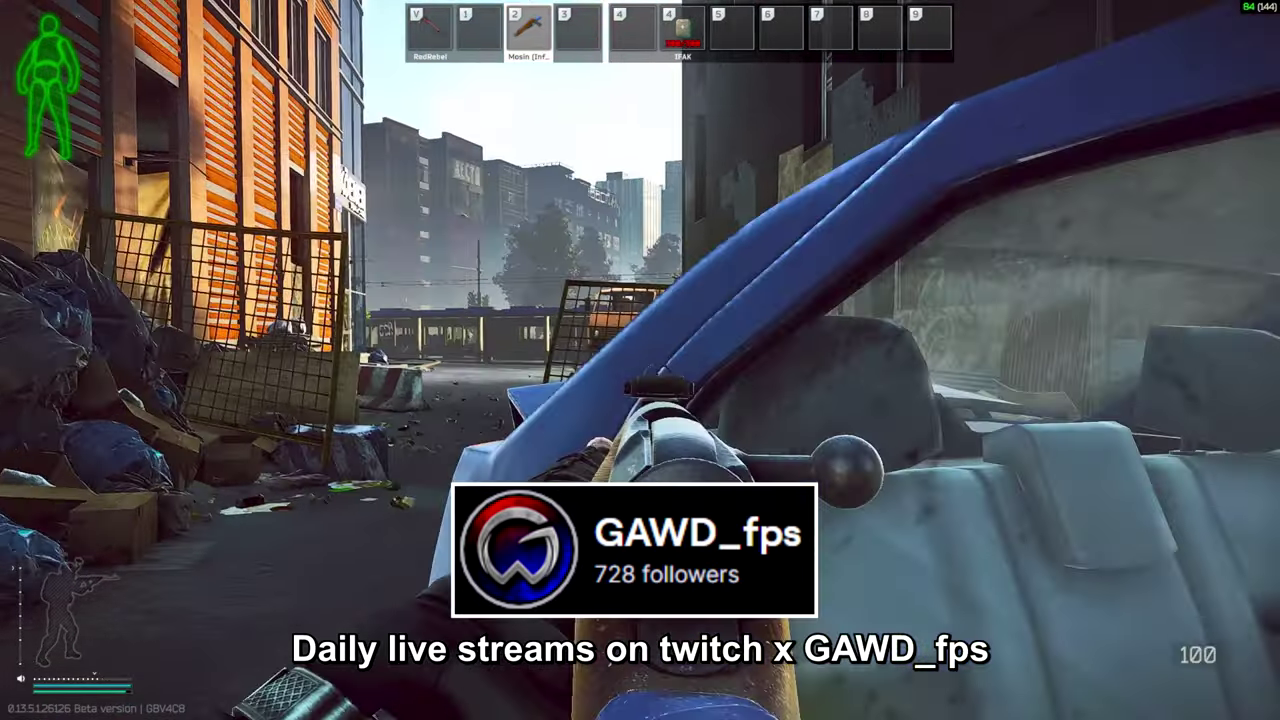
key("q")
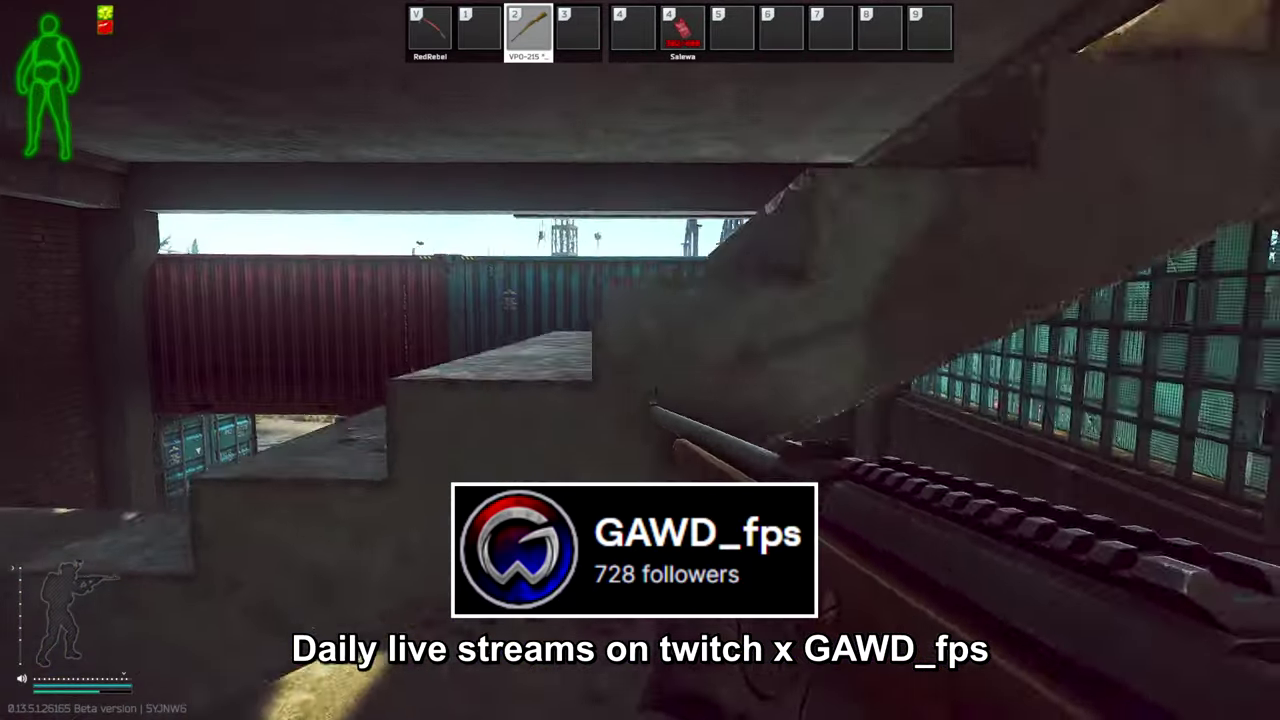
key("w")
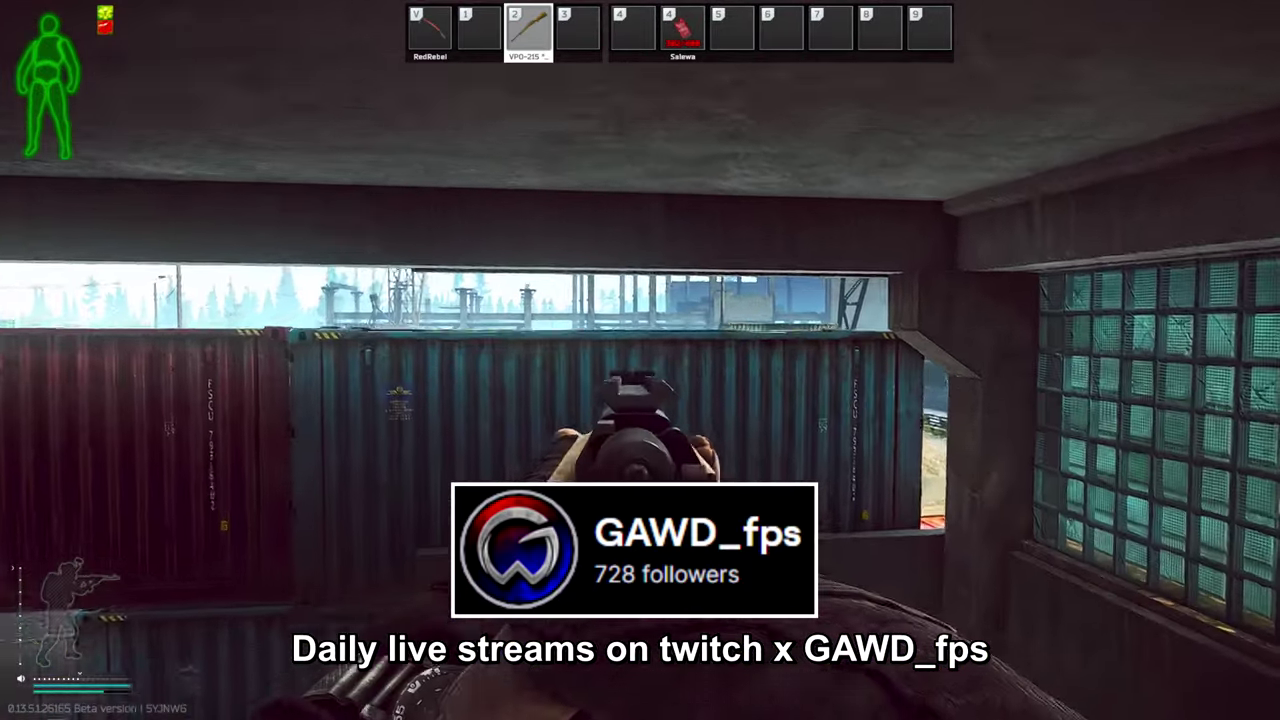
key("w")
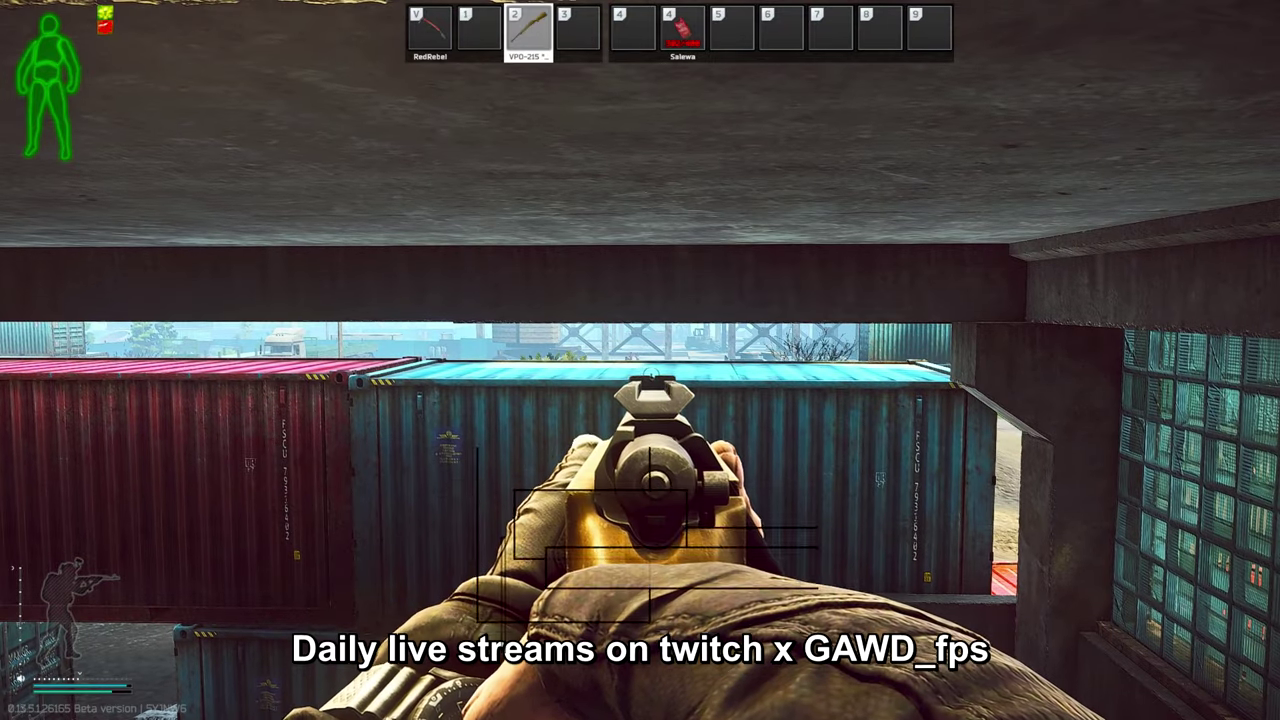
key("a")
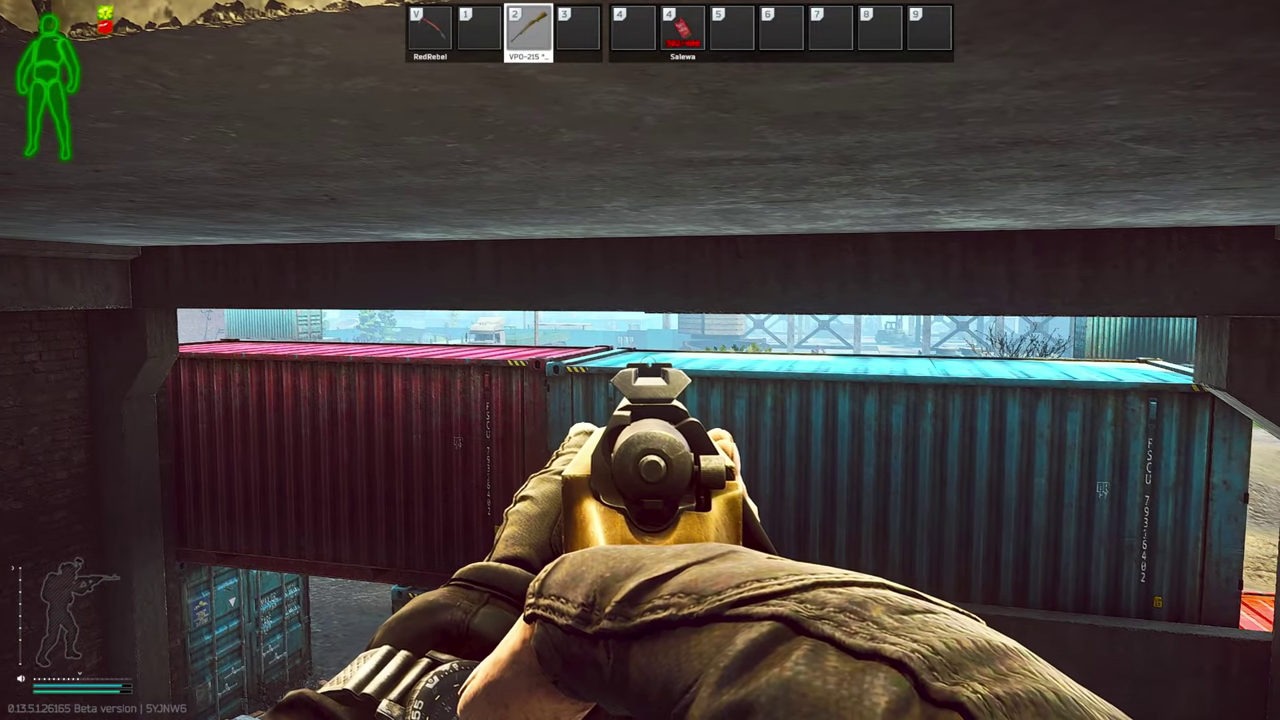
key("a")
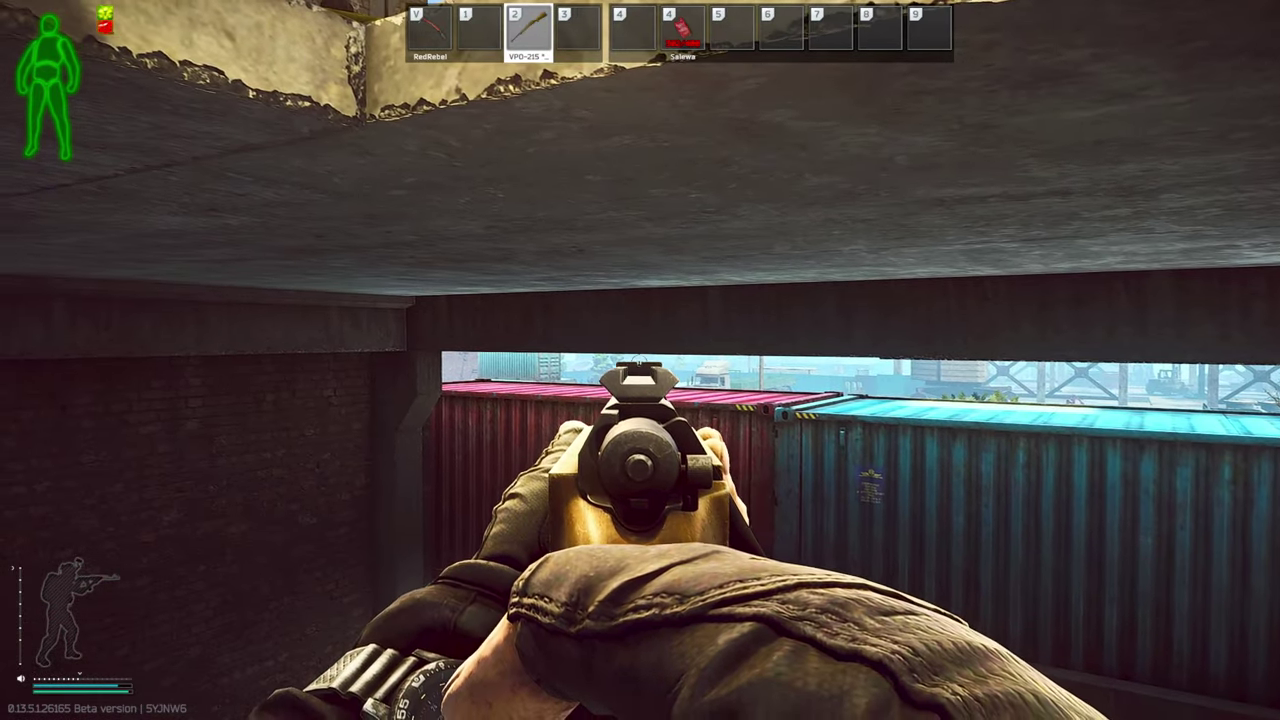
key("r")
right_click(640, 360)
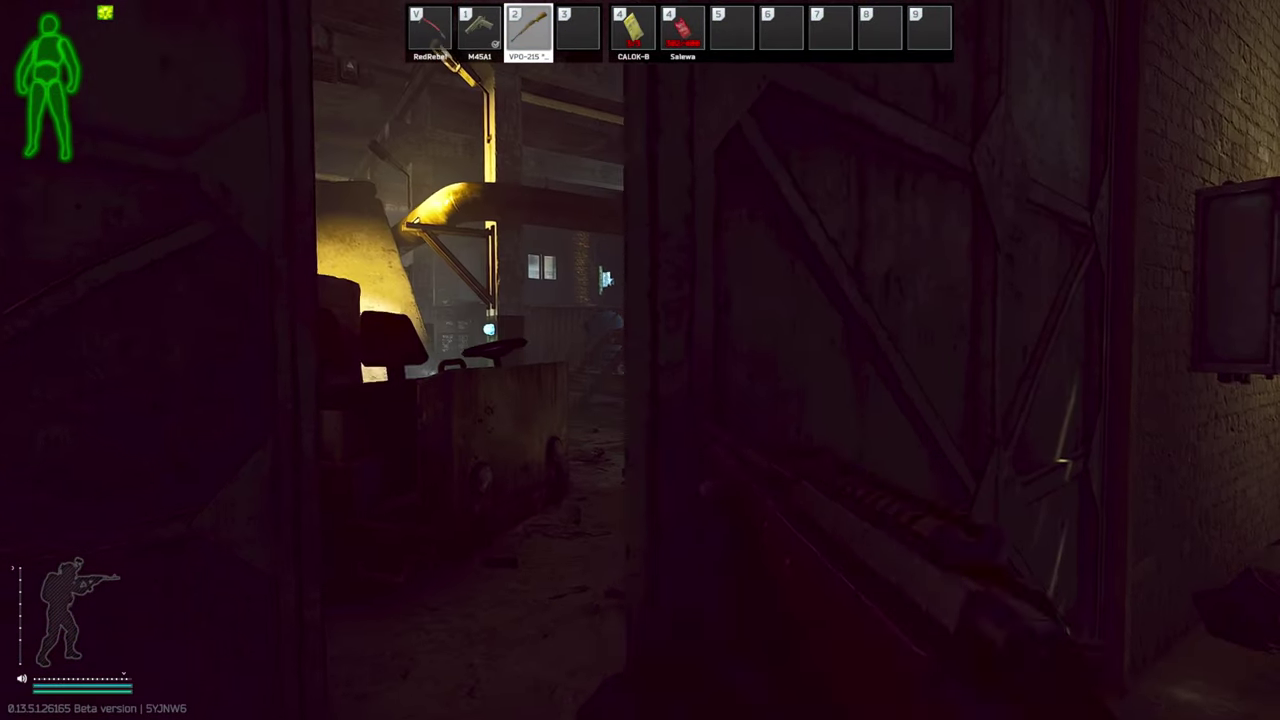
key("d")
key("a")
key("d")
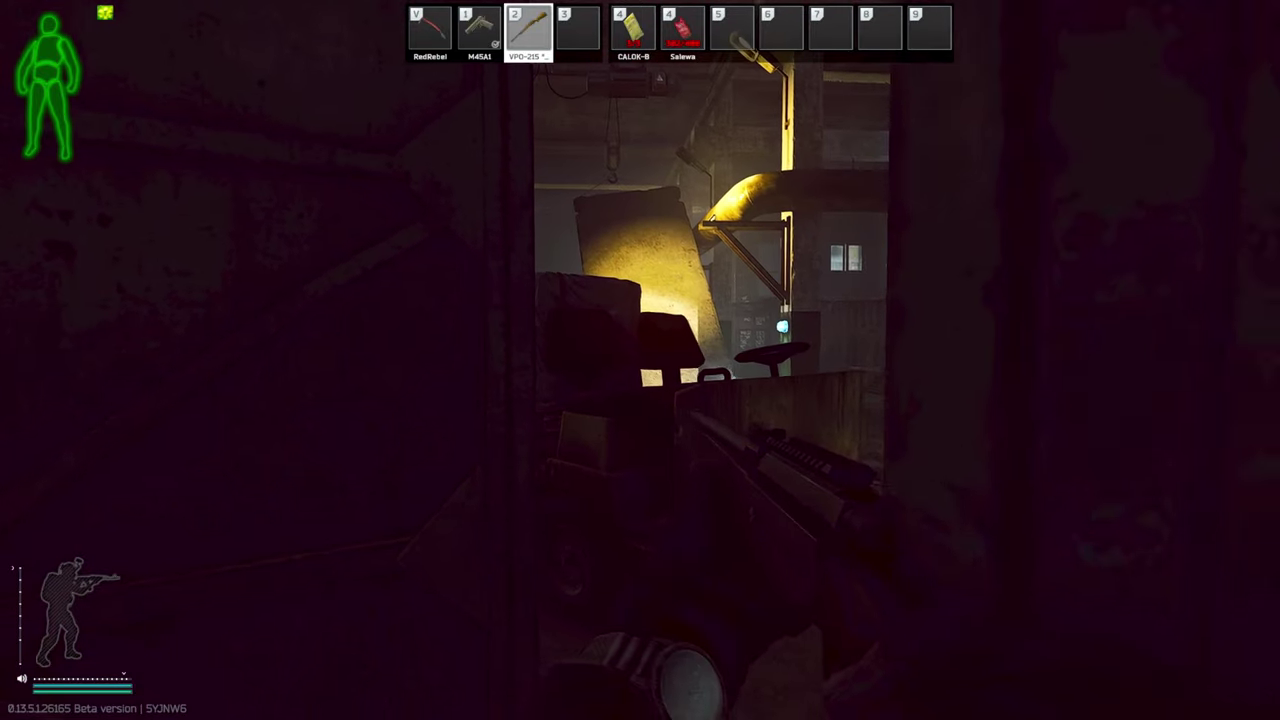
key("a")
key("d")
right_click(640, 360)
key("e")
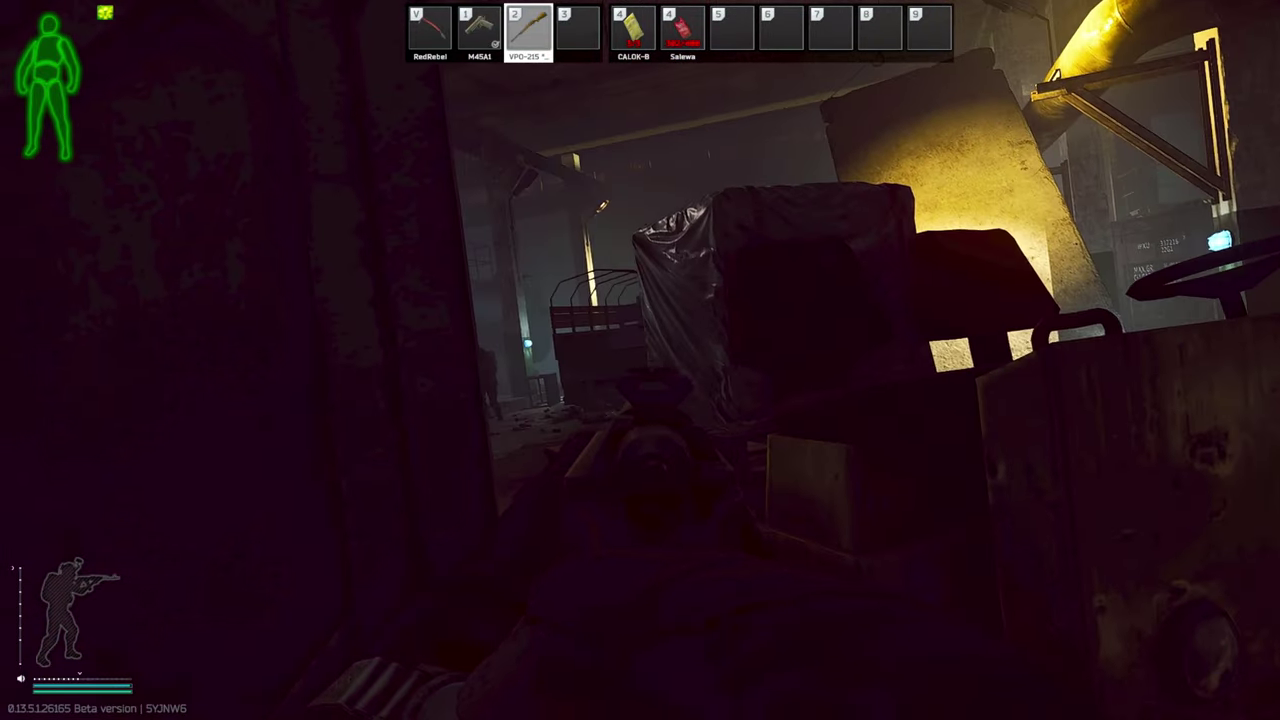
key("w")
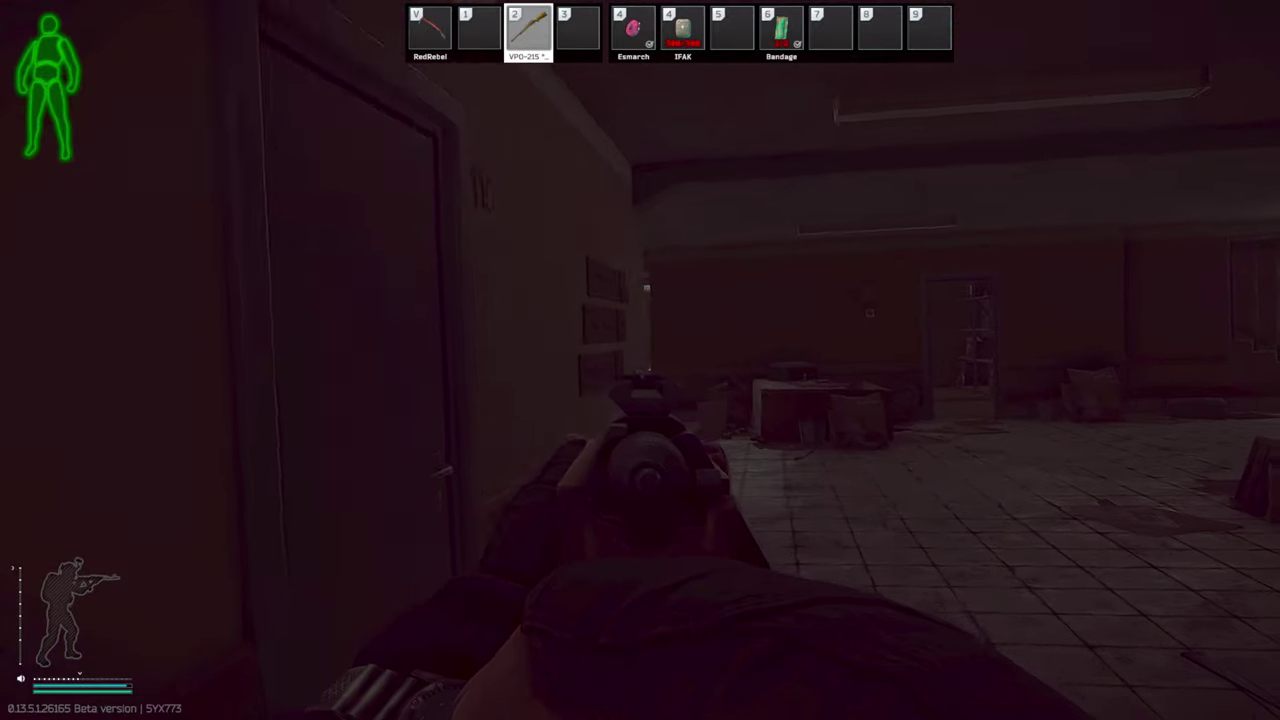
key("w")
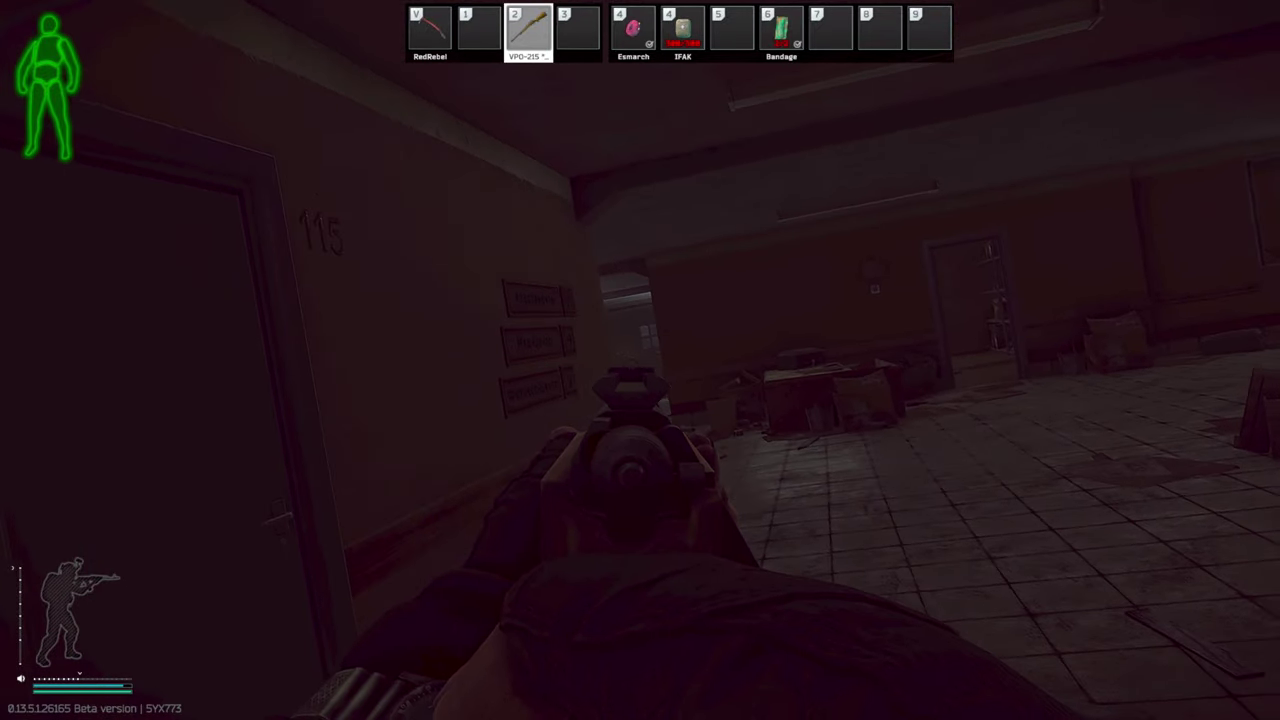
left_click(640, 360)
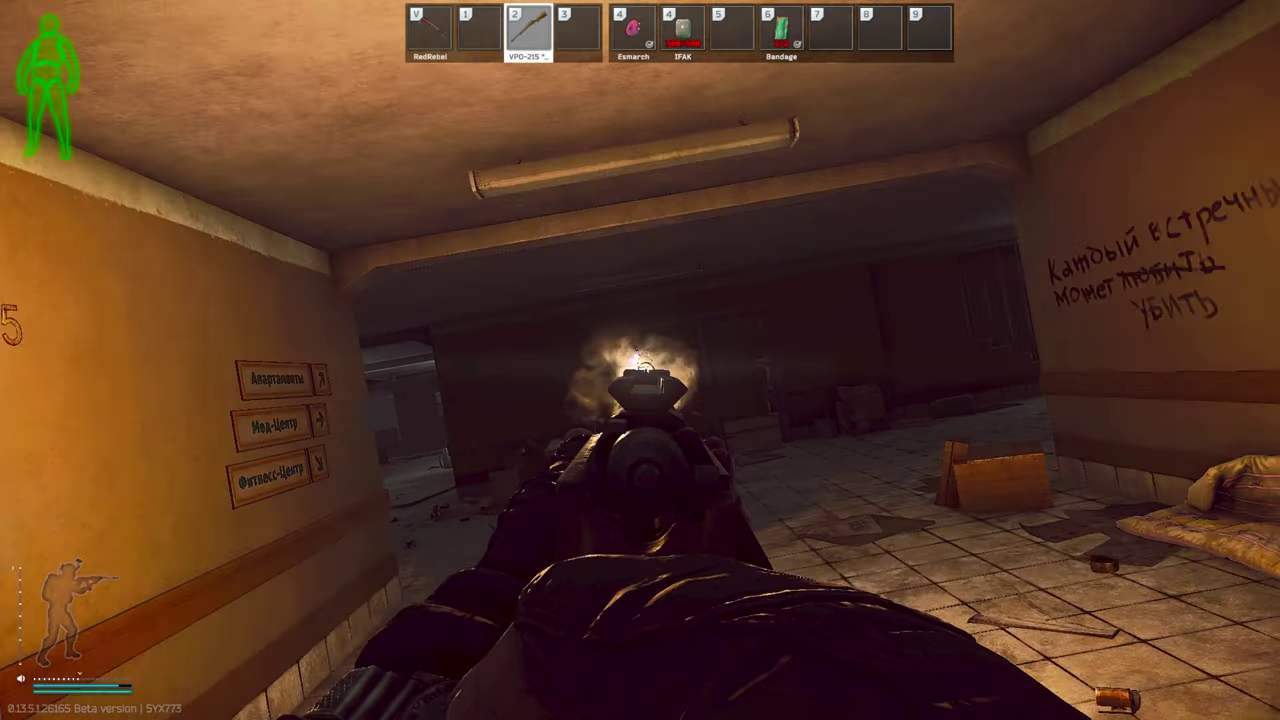
right_click(640, 360)
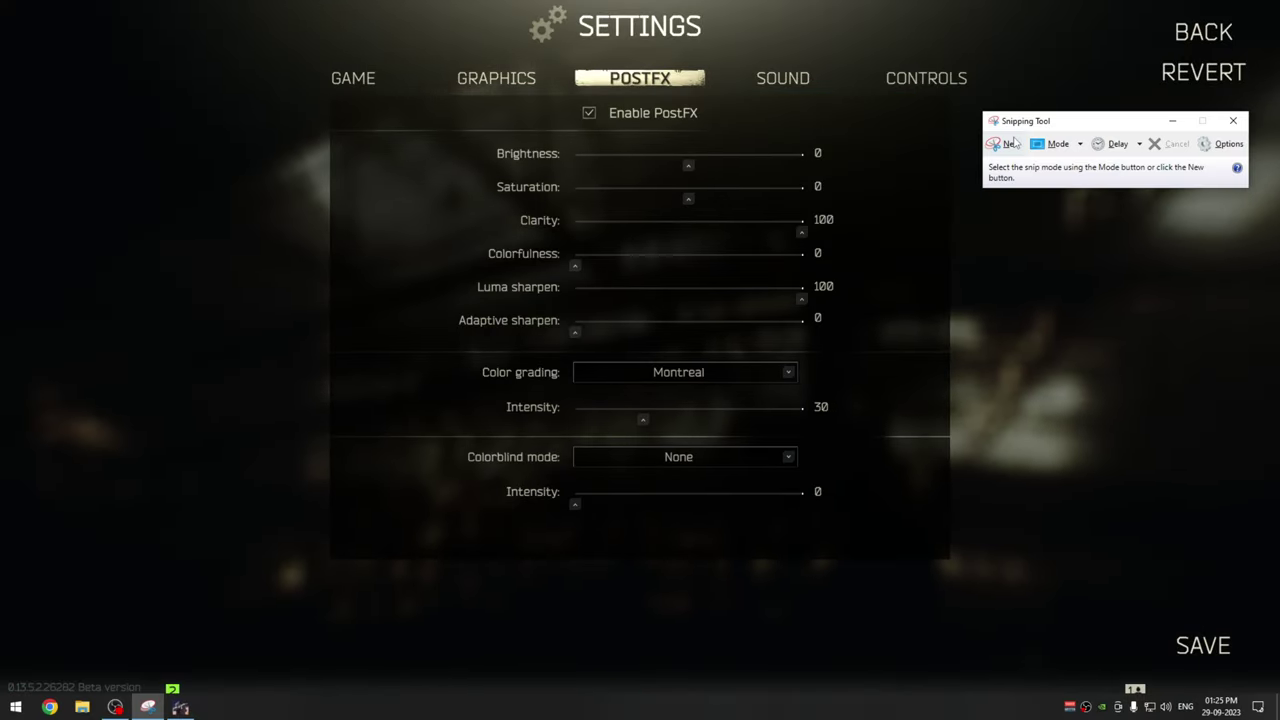
Capture screen snips of the game's PostFX settings and of the desktop color settings window in NVIDIA Control Panel
left_click(1009, 143)
left_click_drag(297, 53, 992, 577)
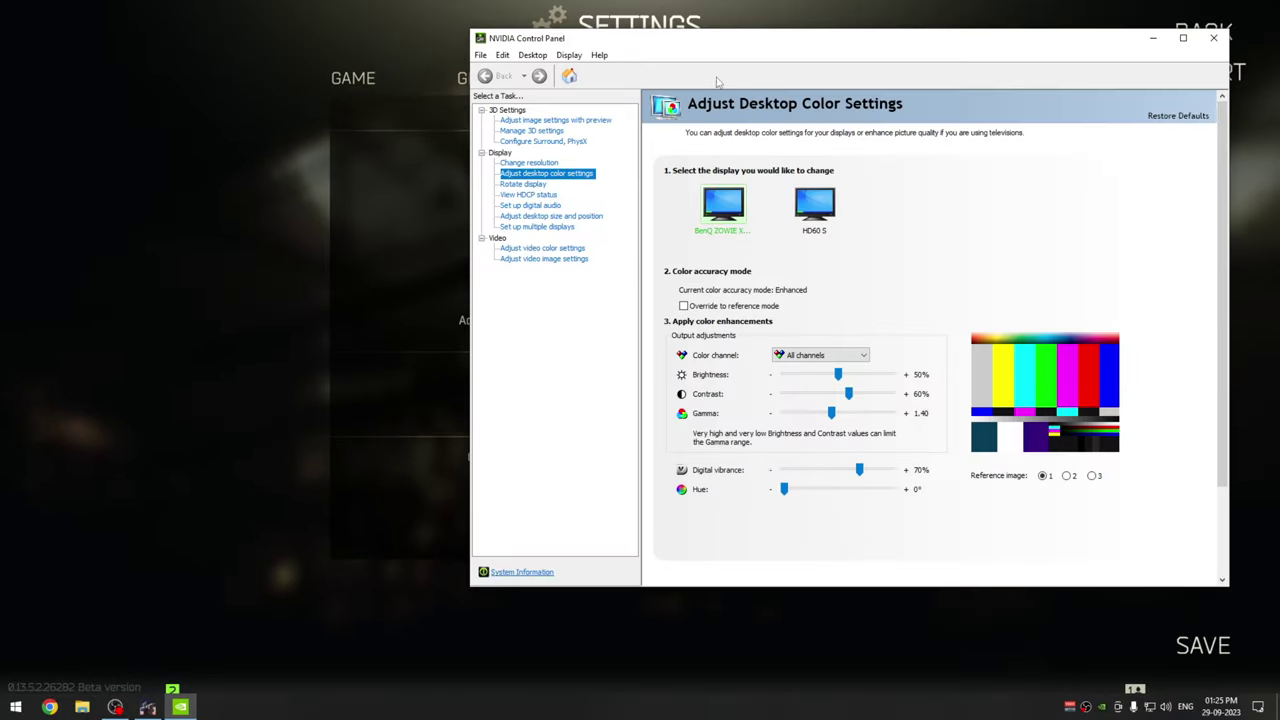
left_click_drag(700, 47, 512, 57)
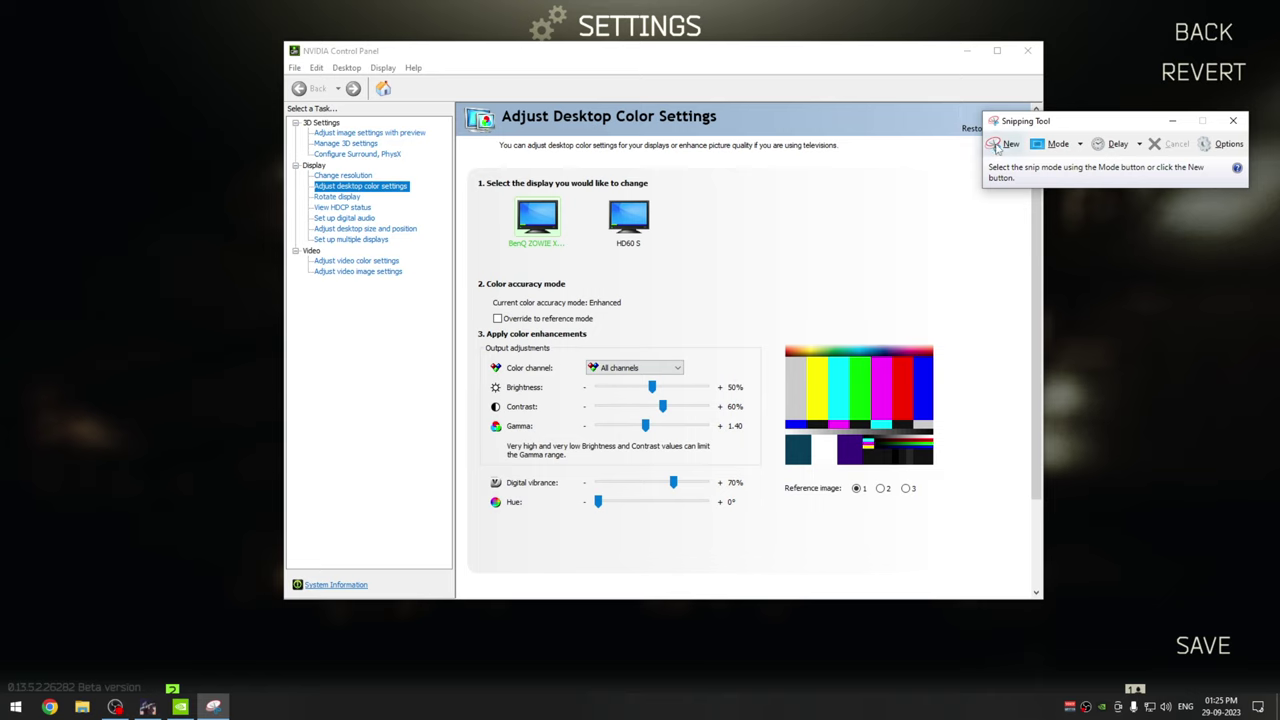
left_click(1005, 144)
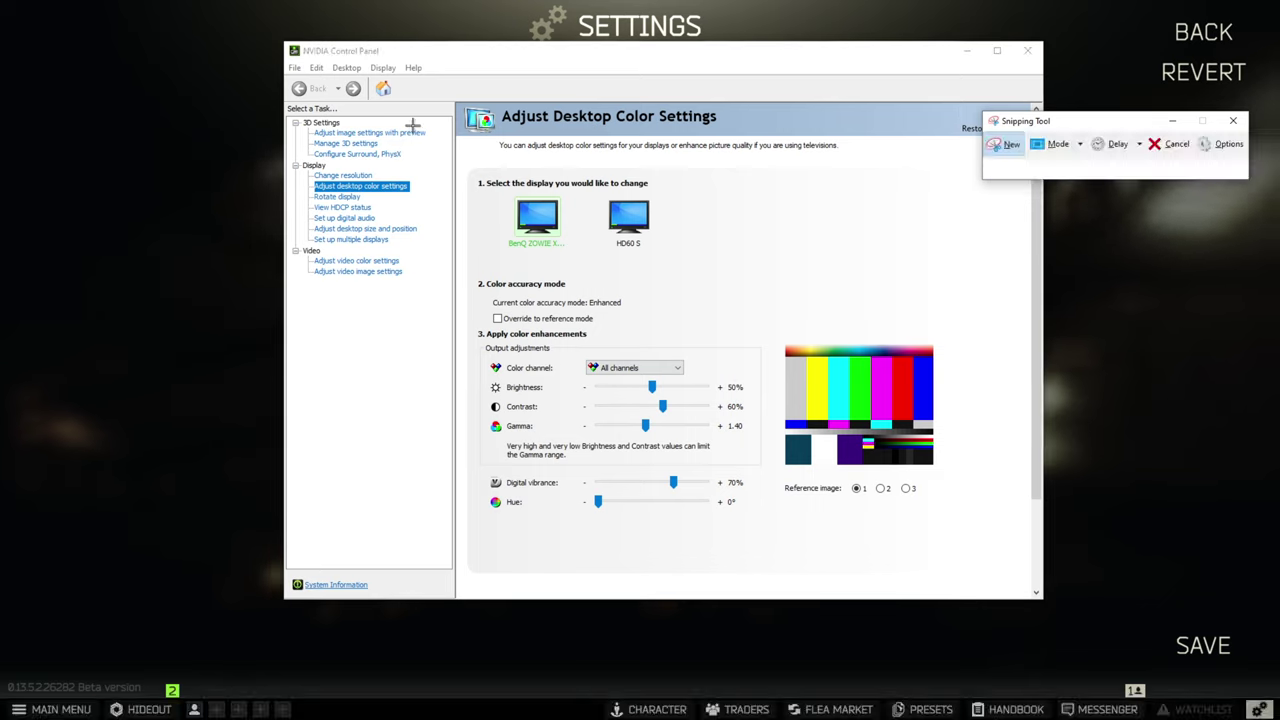
left_click_drag(274, 37, 1051, 609)
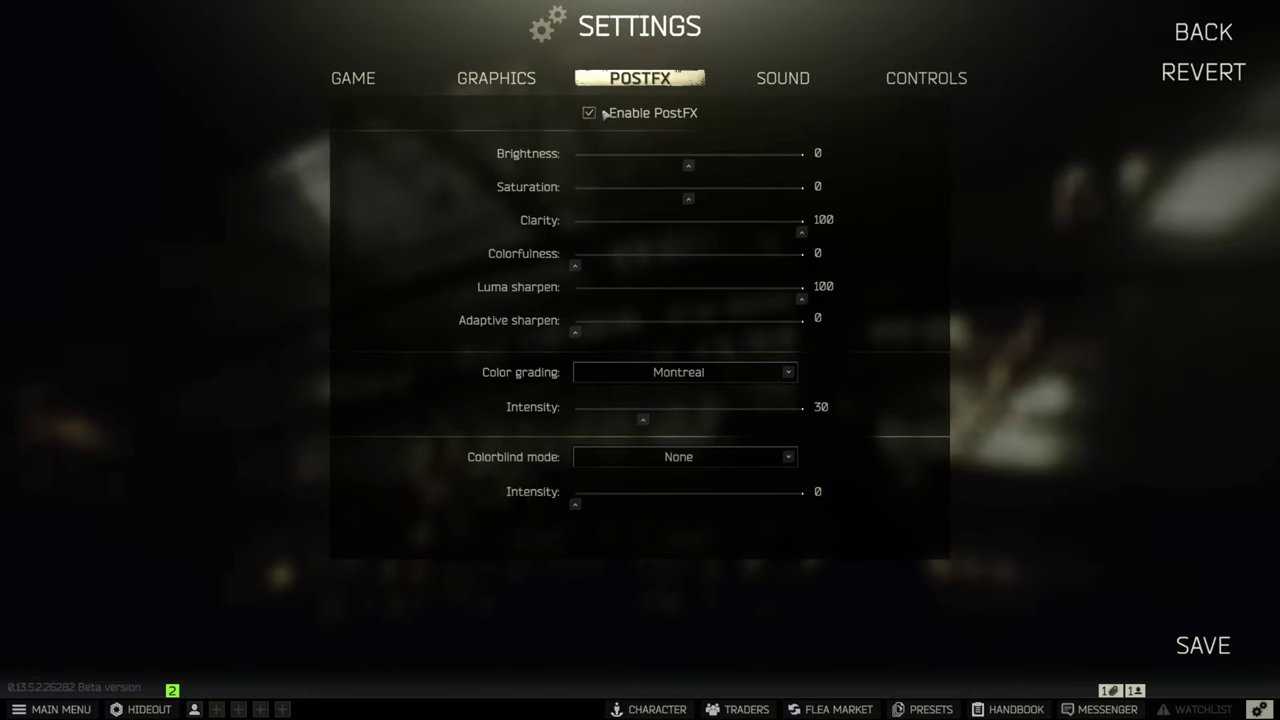
Disable PostFX in the game's settings and save the change
left_click(589, 113)
left_click(1203, 645)
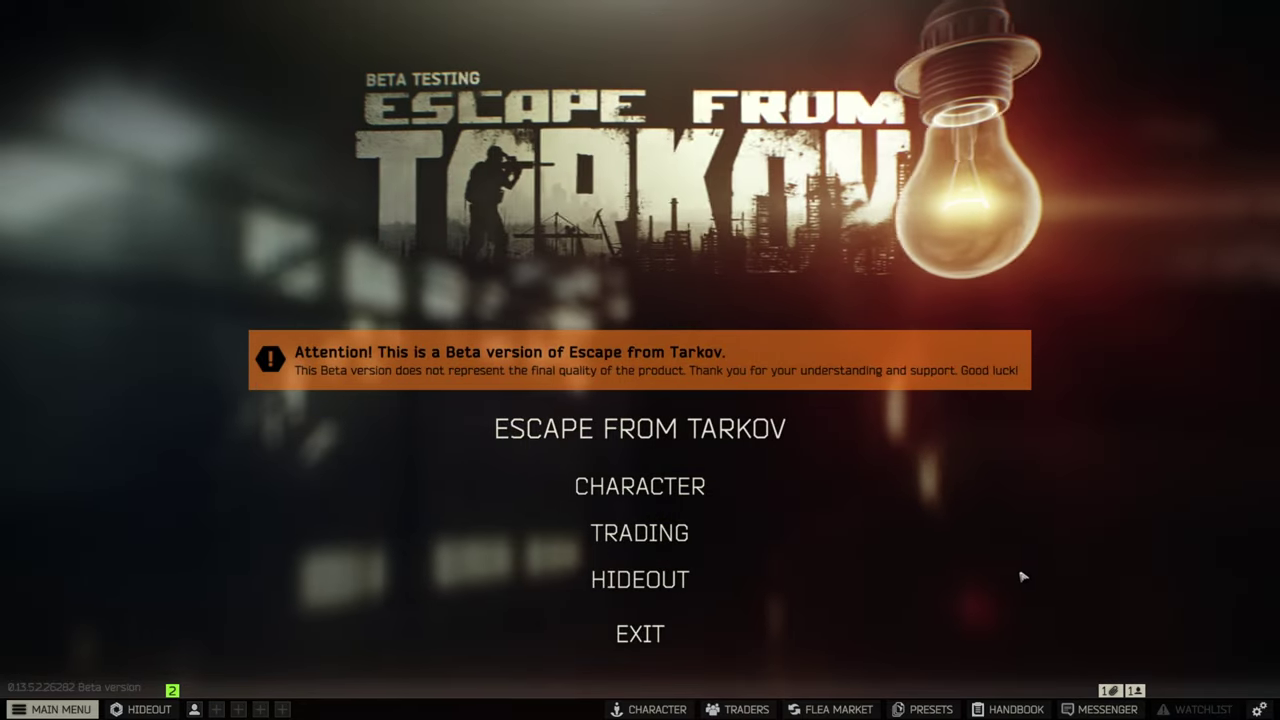
Switch to NVIDIA Control Panel and restore the desktop color settings to their defaults
key("alt+Tab")
left_click(147, 707)
left_click(992, 128)
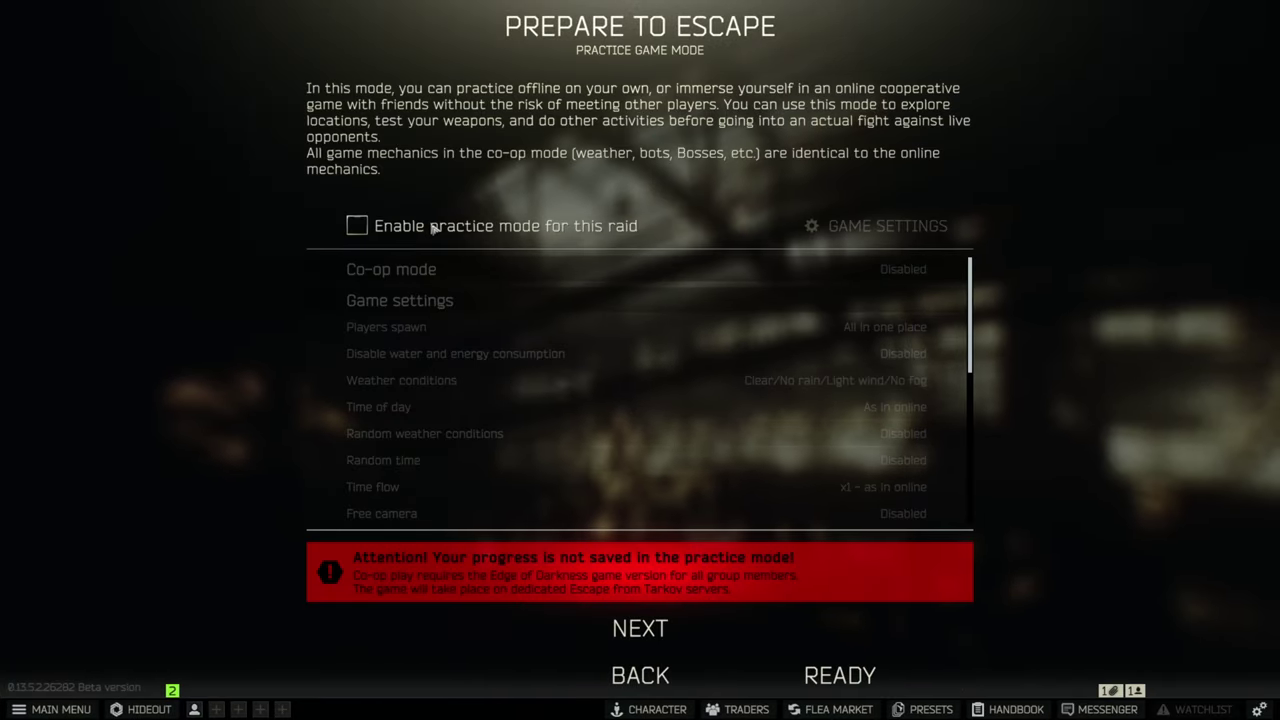
Enable practice mode for the raid, adjusting its game settings, and walk through a dark indoor location
left_click(357, 225)
left_click(875, 225)
left_click(417, 455)
left_click(414, 494)
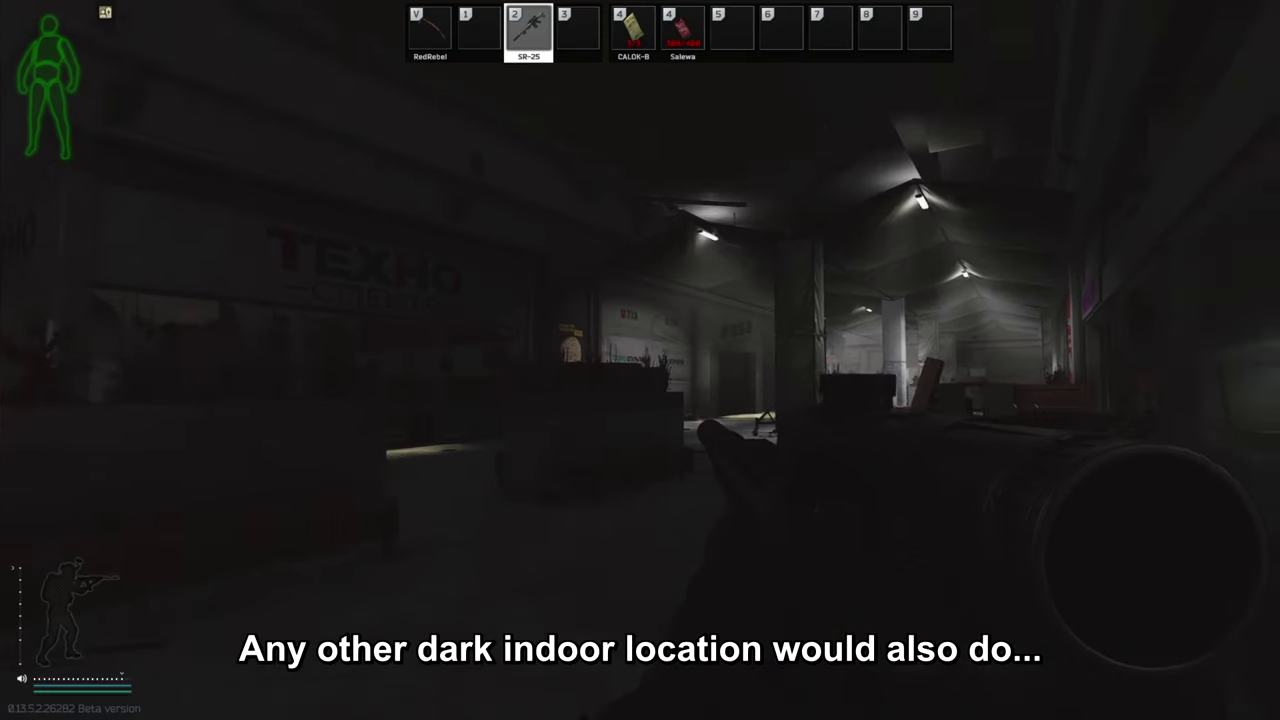
key("w")
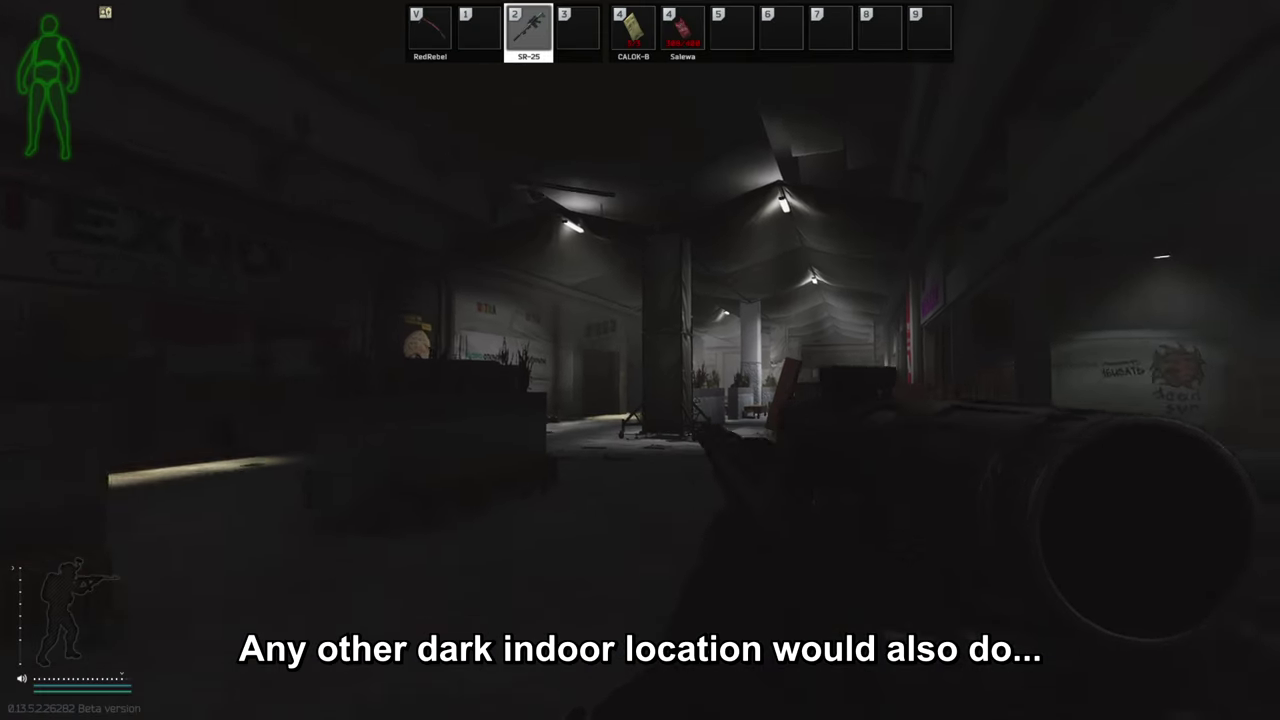
key("w")
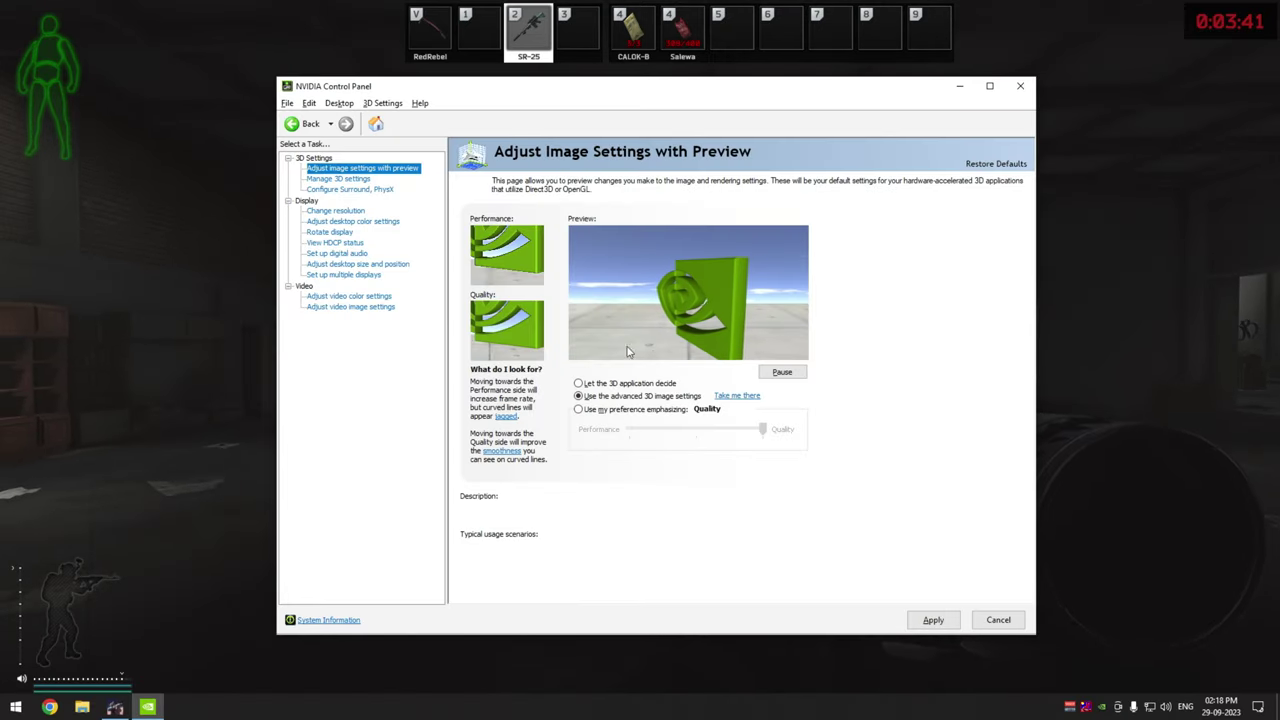
left_click(340, 223)
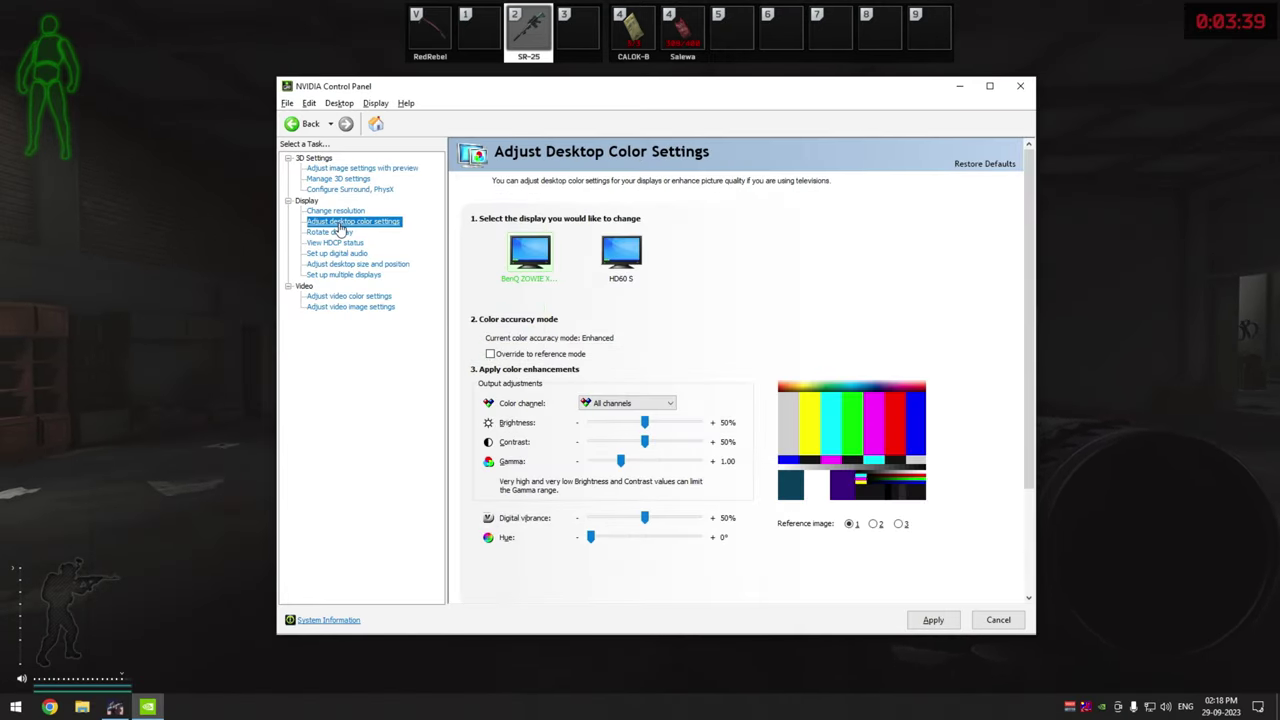
left_click_drag(497, 91, 1019, 97)
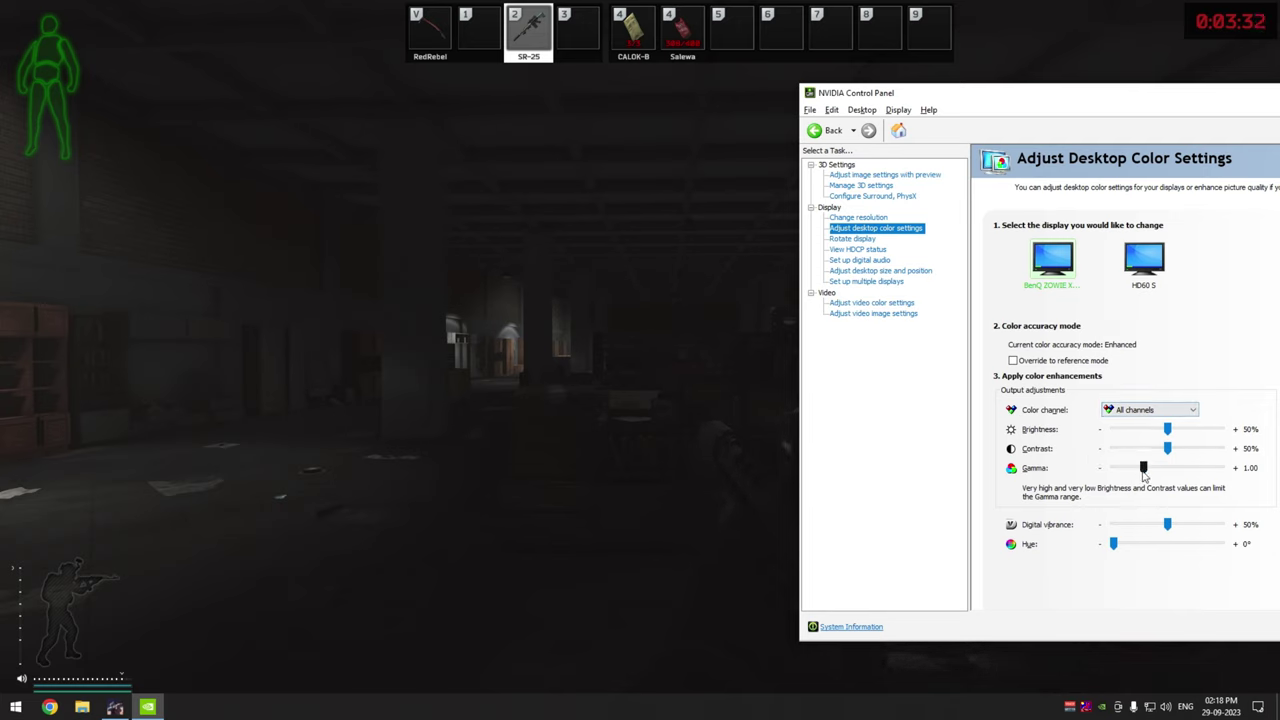
left_click_drag(1143, 470, 1155, 474)
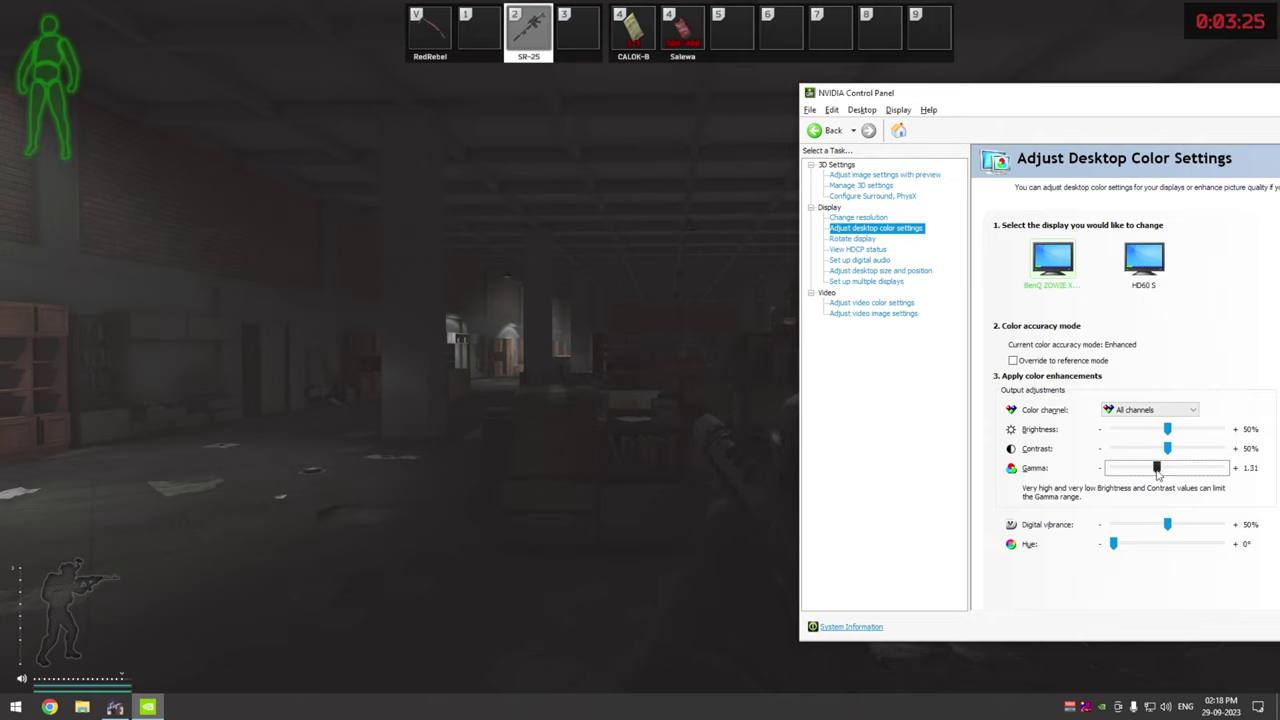
left_click(1169, 449)
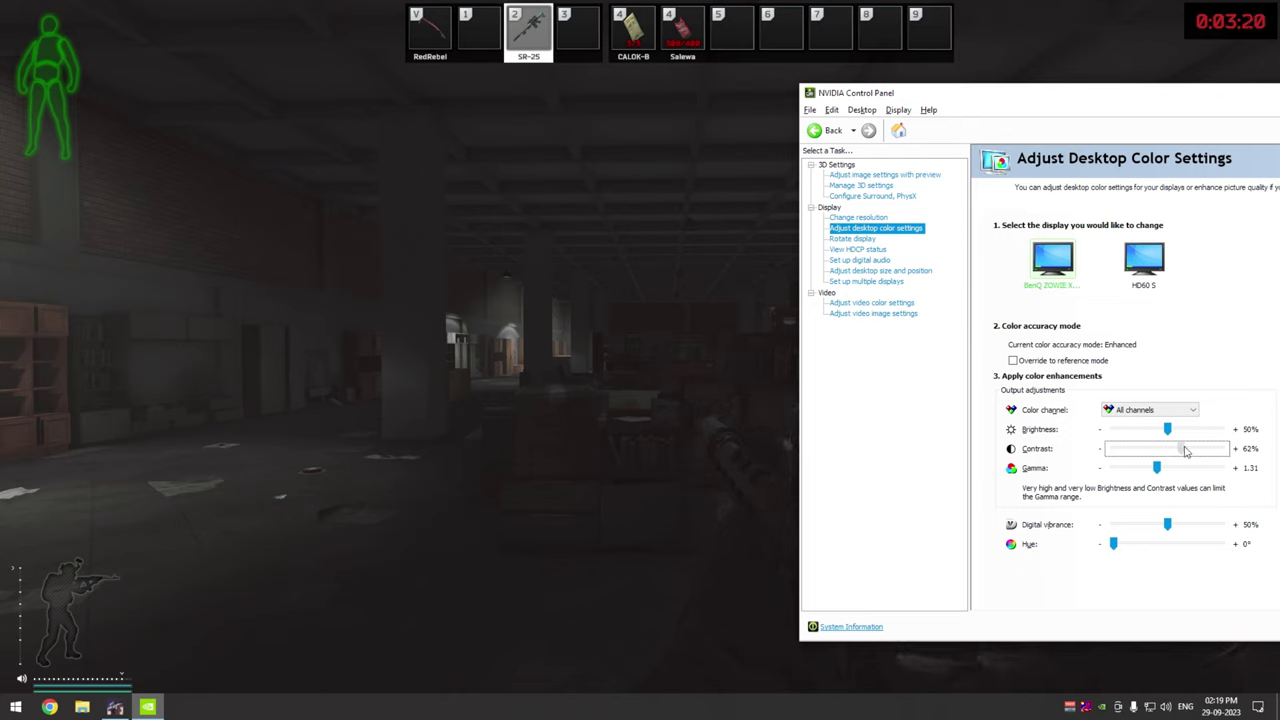
left_click_drag(1183, 450, 1181, 452)
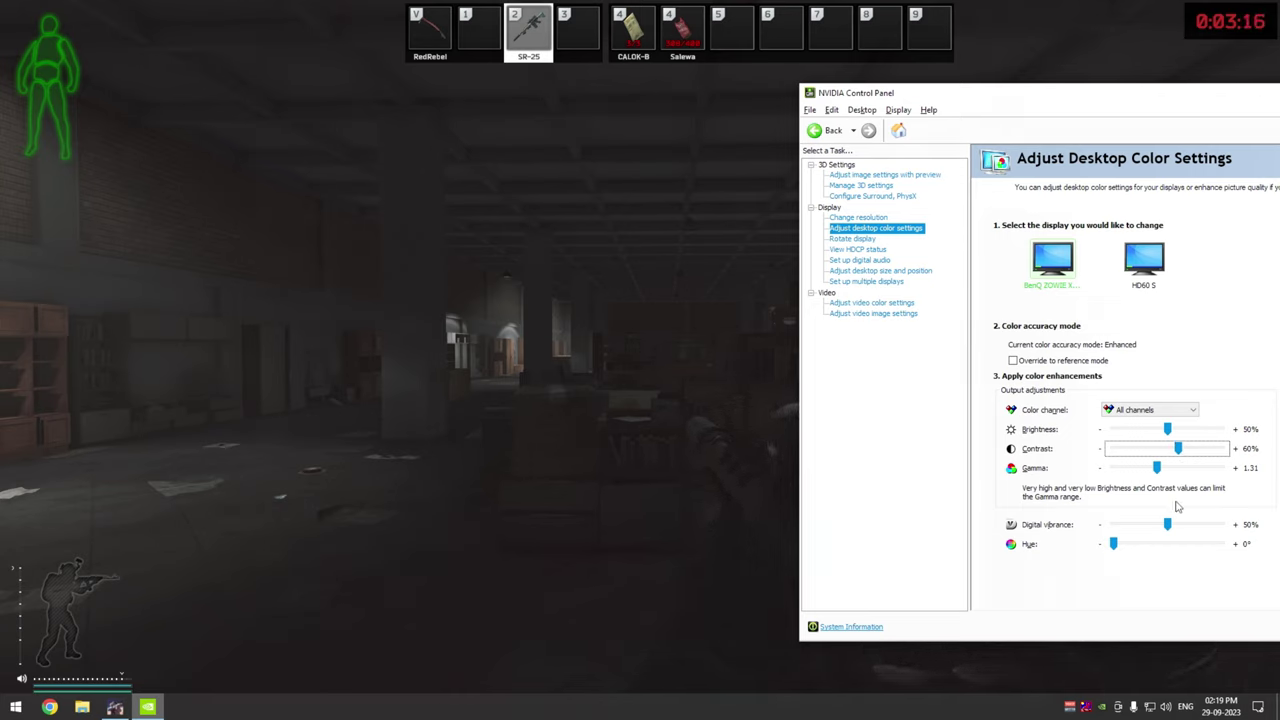
Move to a more colorful area in the game and set NVIDIA's digital vibrance to 70%
key("alt+Tab")
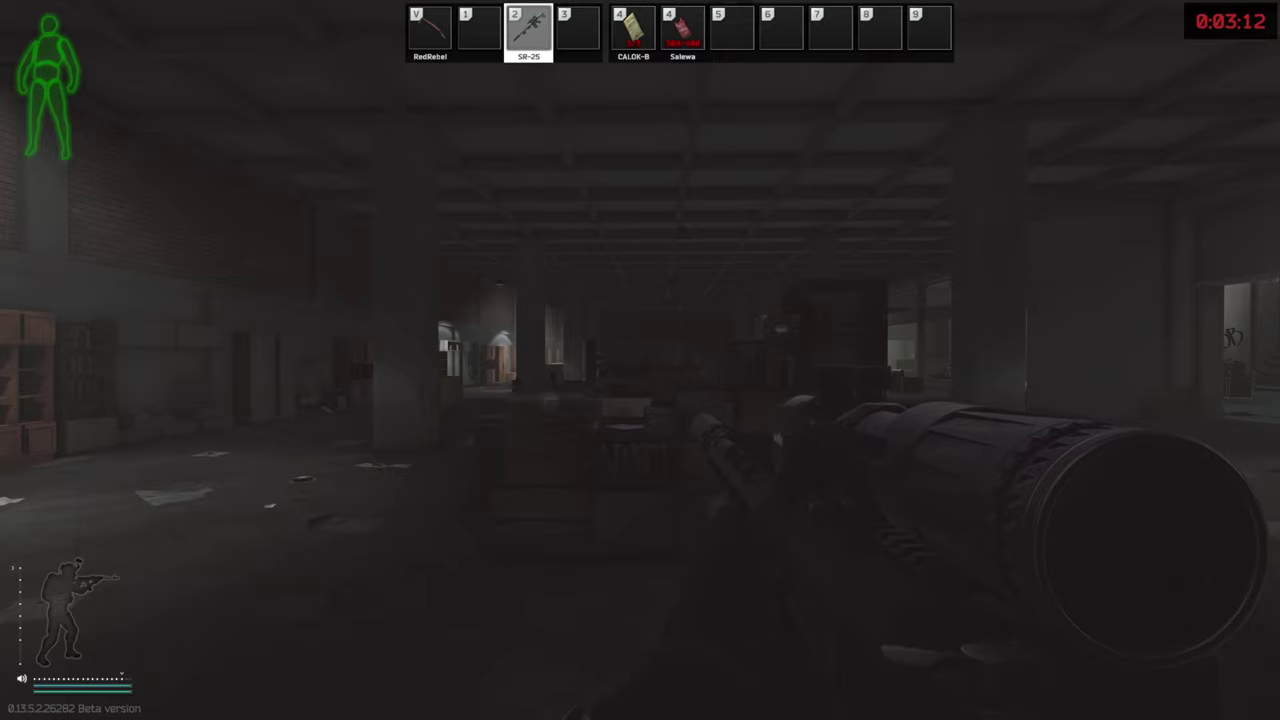
key("w")
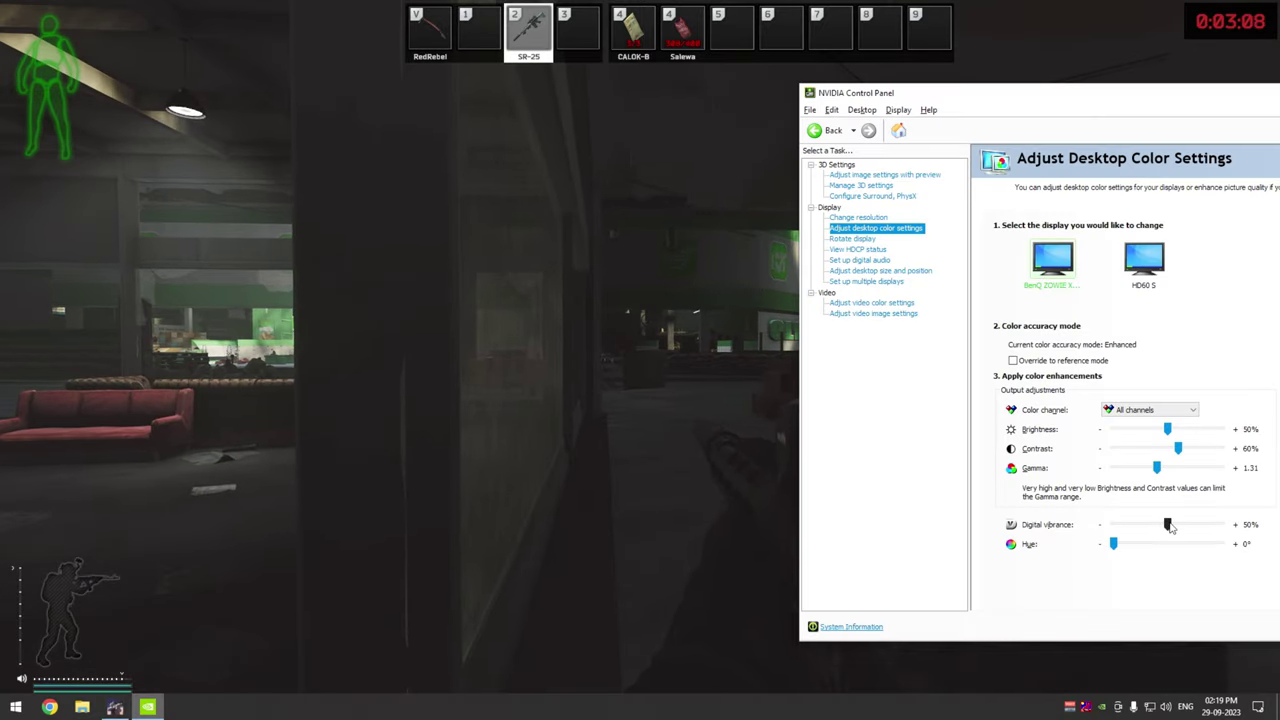
left_click(1169, 525)
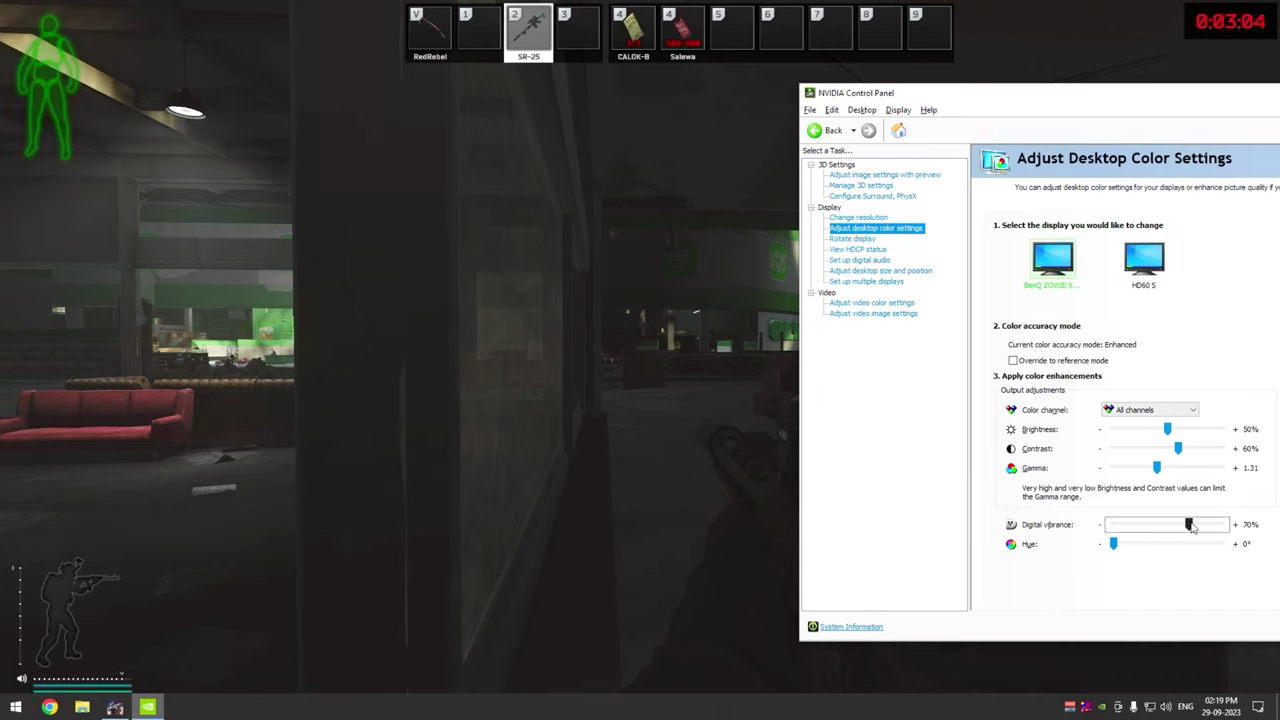
Apply the changed desktop color settings and minimize NVIDIA Control Panel to return to the game
left_click_drag(1118, 88, 580, 83)
left_click(918, 622)
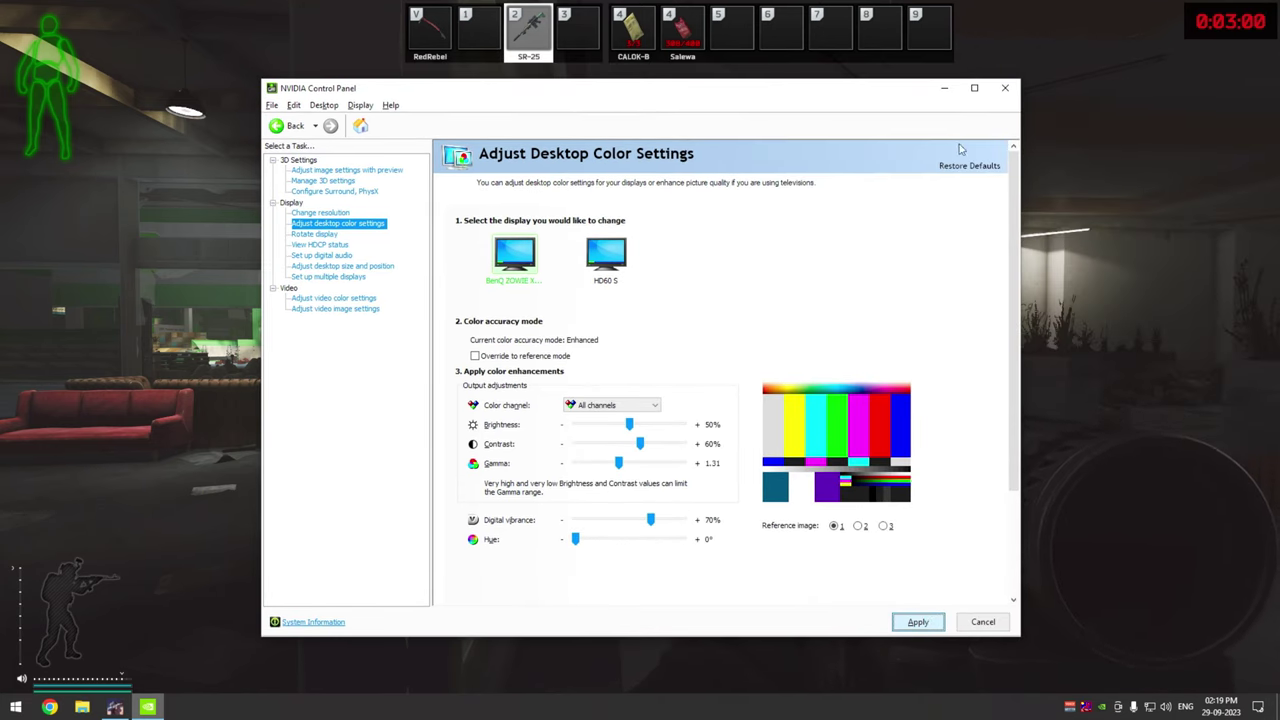
left_click(943, 92)
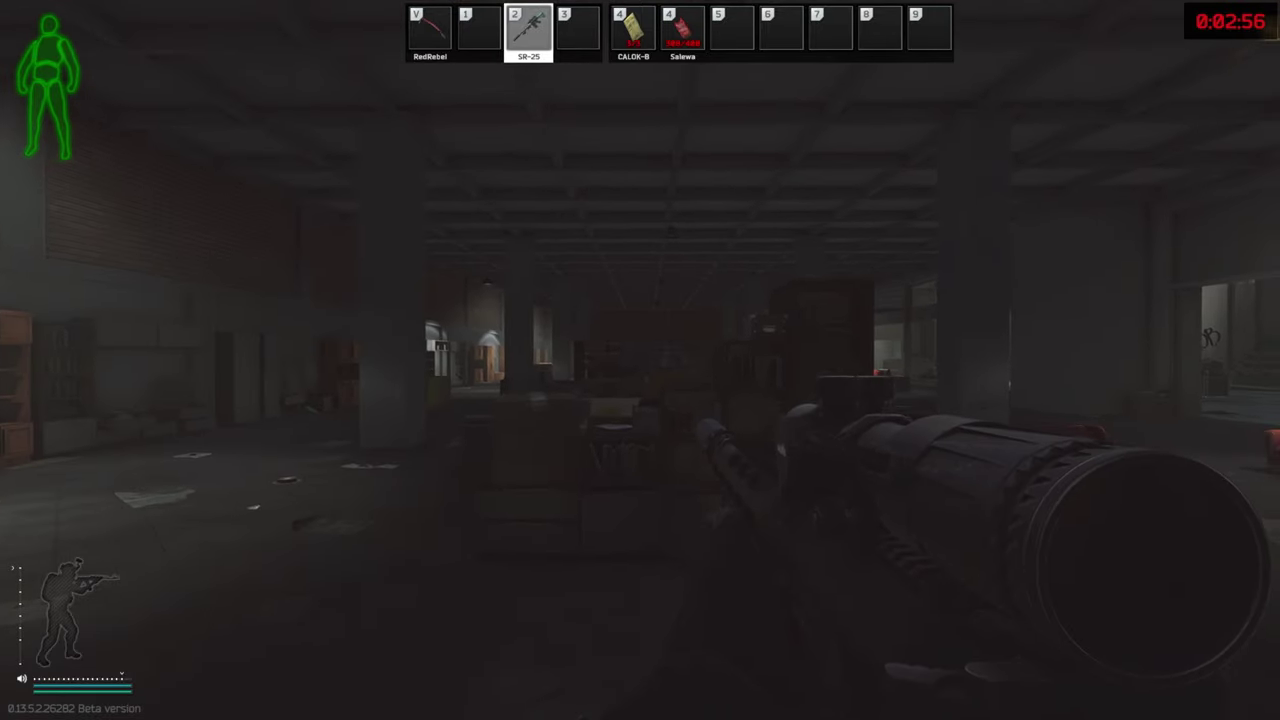
Open the PostFX settings from the raid, enable PostFX, and start the live visualization over the dark game scene
key("Escape")
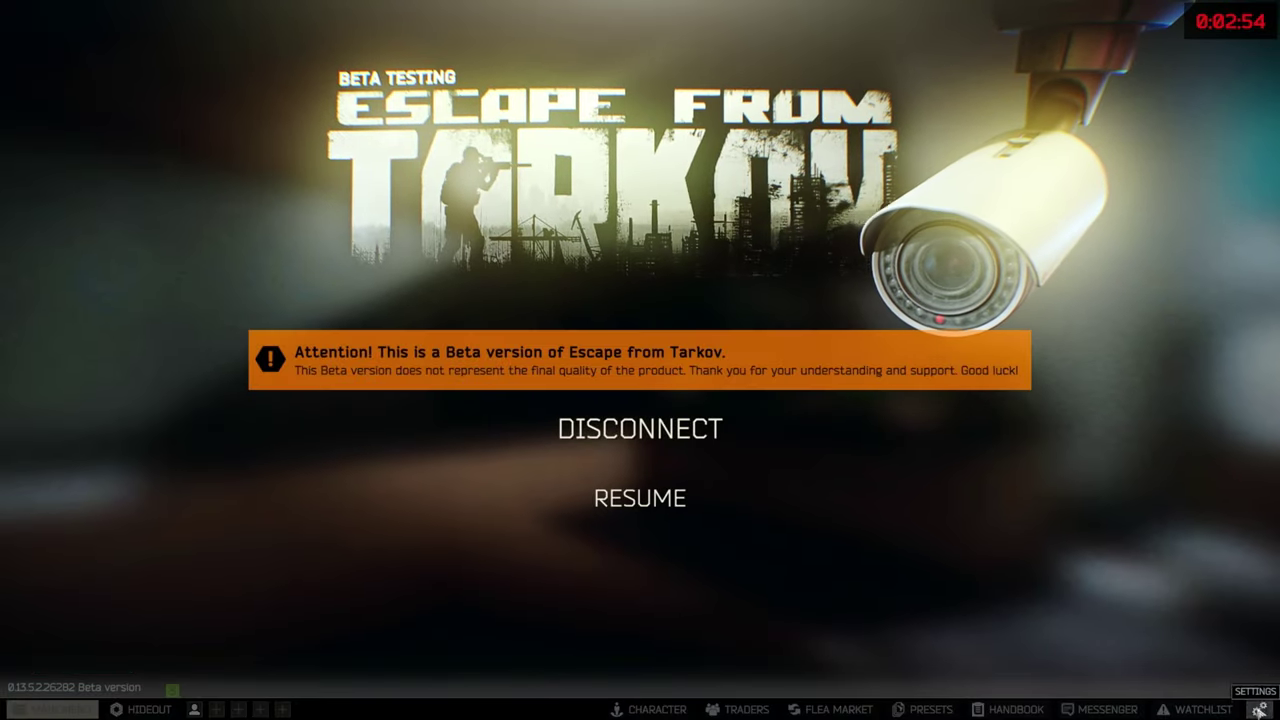
left_click(1259, 709)
left_click(630, 79)
left_click(589, 114)
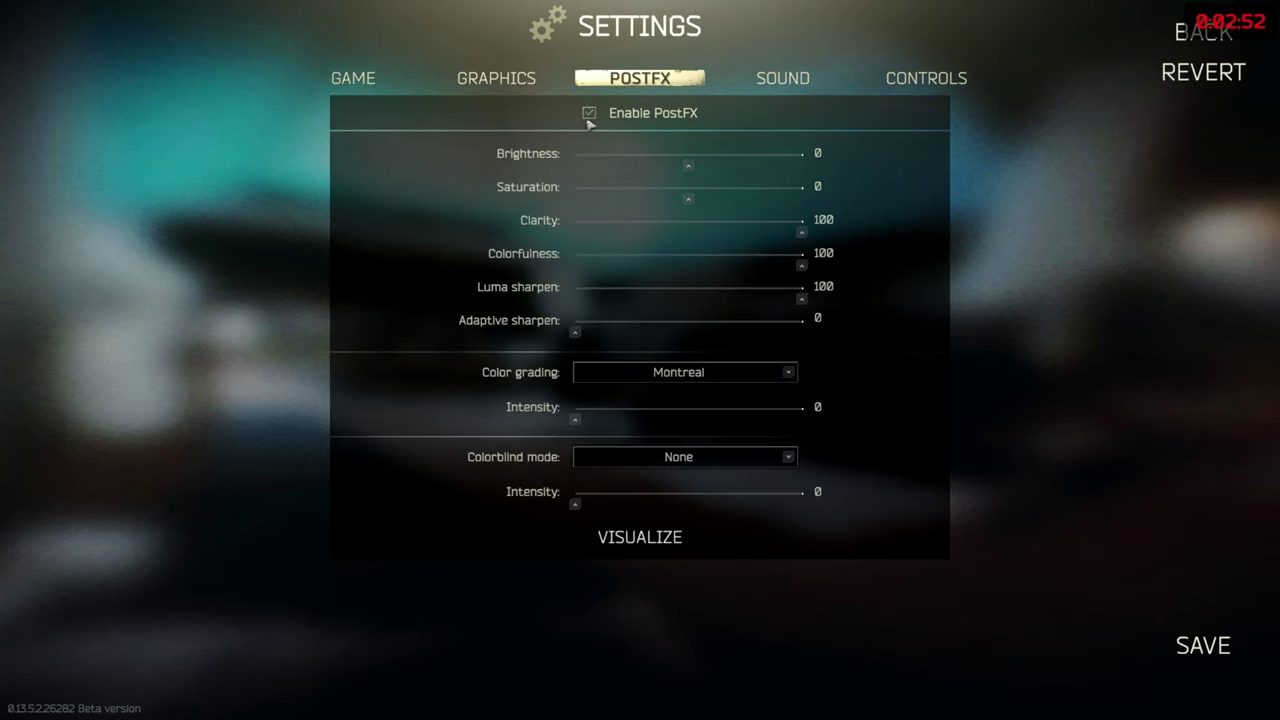
left_click(645, 537)
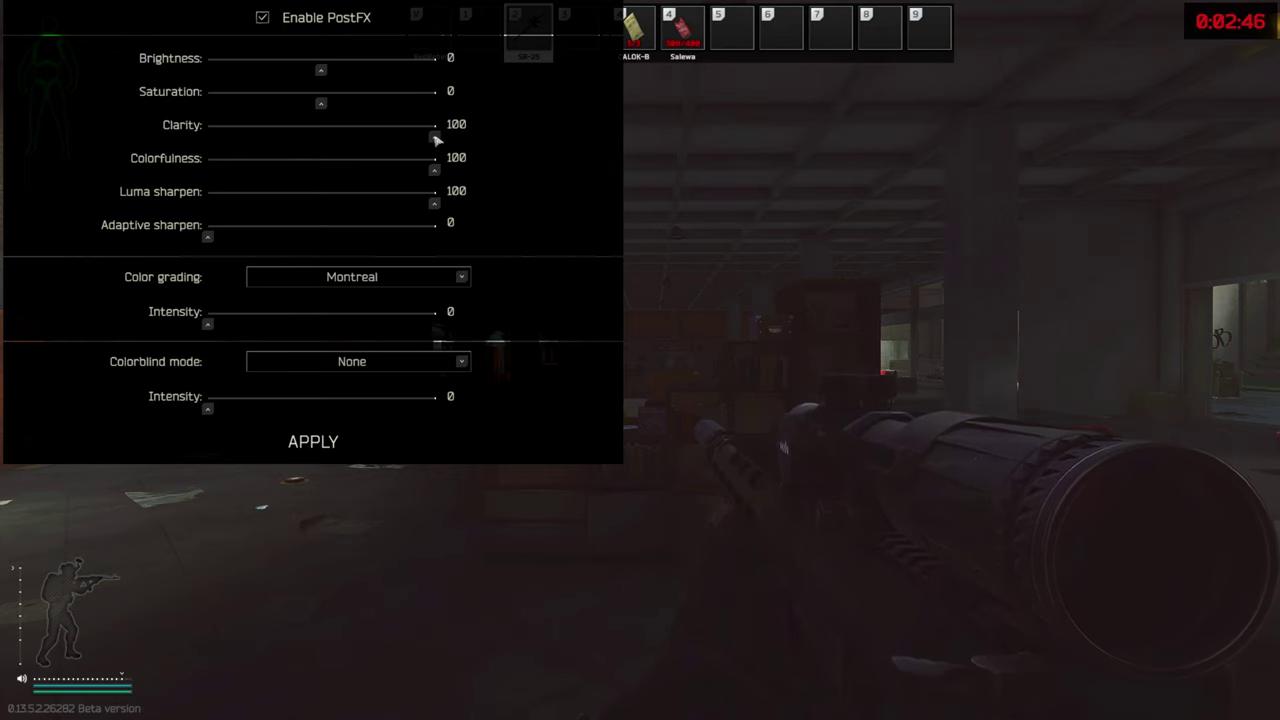
Test clarity and colorfulness against the scene, dropping colorfulness to 0 for comparison and keeping both at 100
left_click_drag(434, 133, 494, 151)
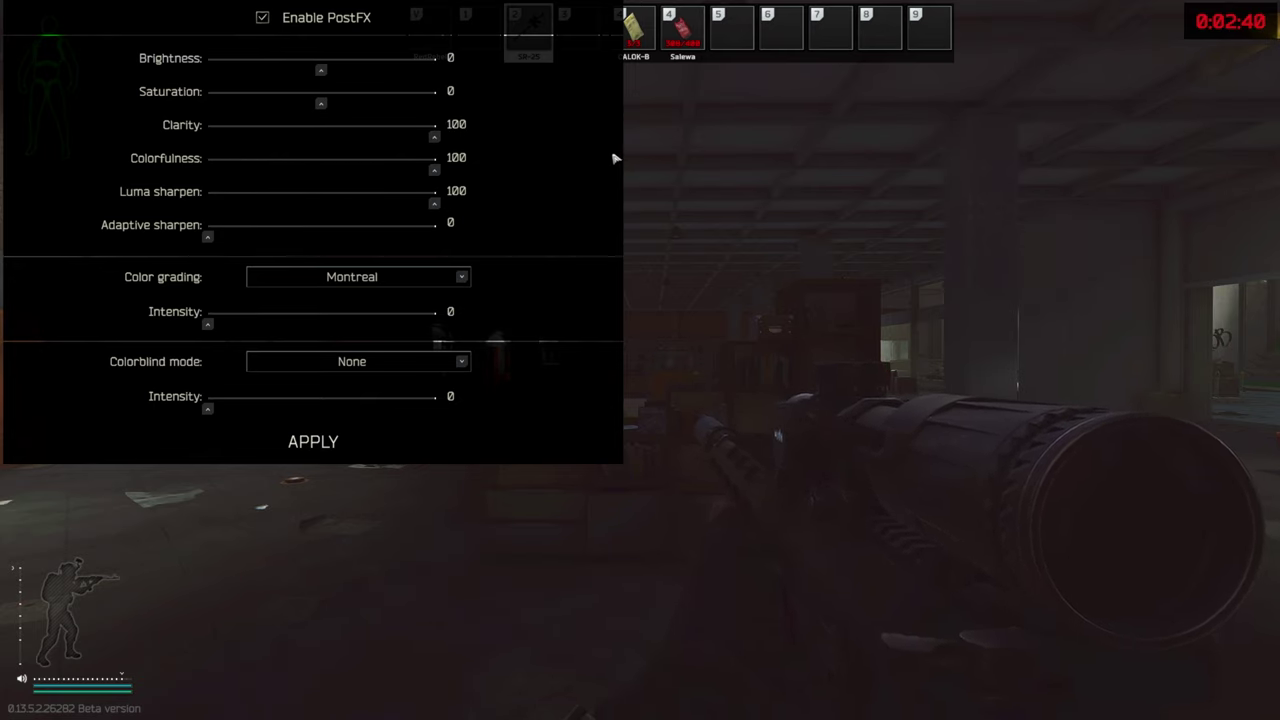
left_click_drag(435, 171, 205, 171)
key("Tab")
key("Tab")
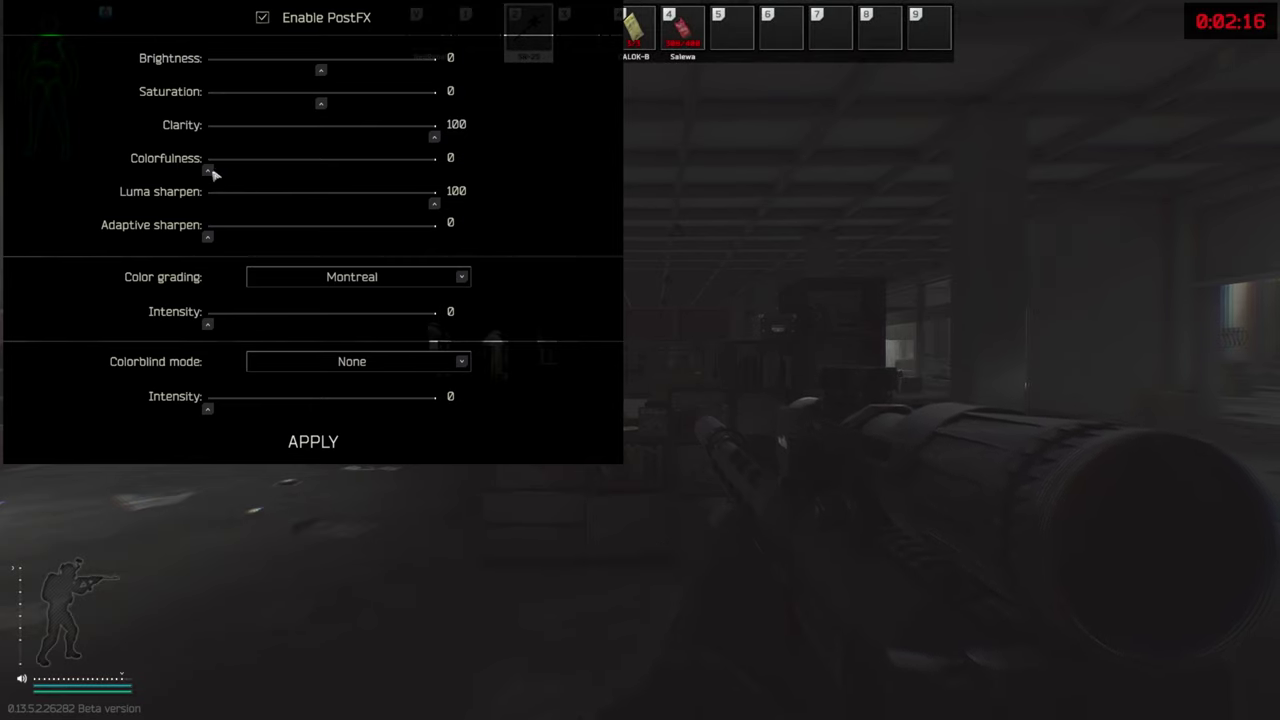
left_click_drag(211, 175, 493, 181)
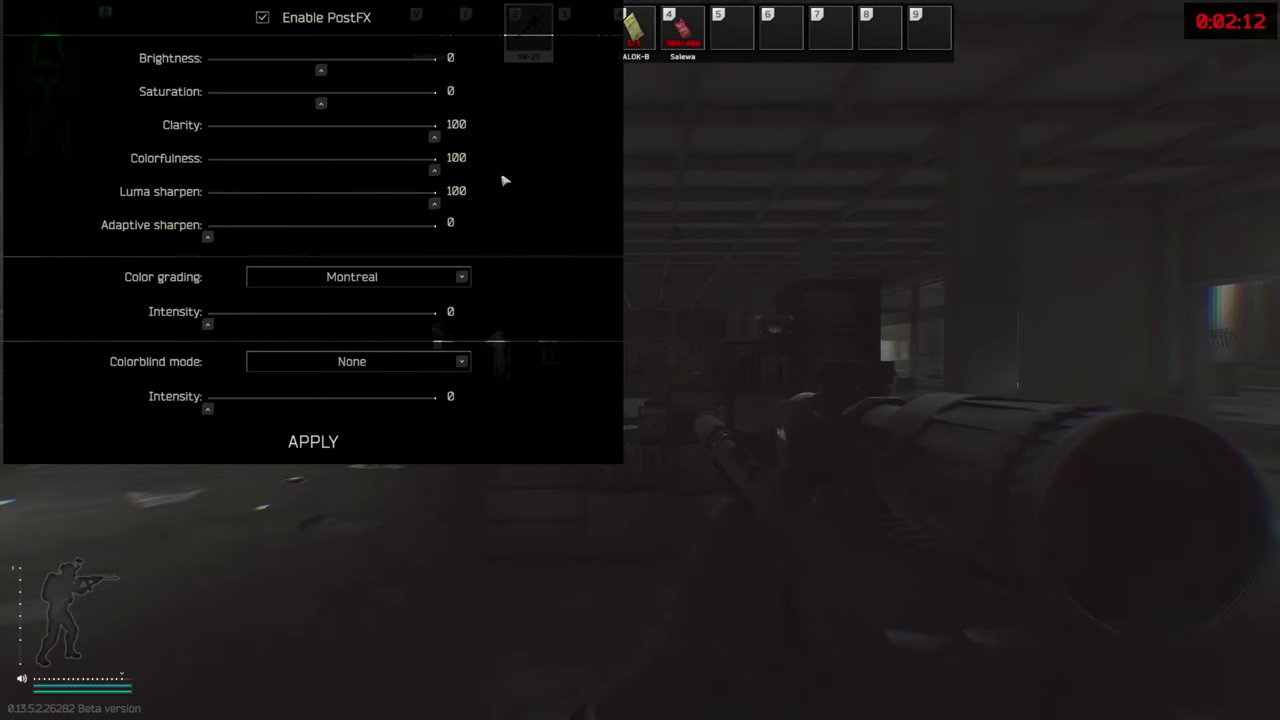
left_click_drag(434, 175, 226, 179)
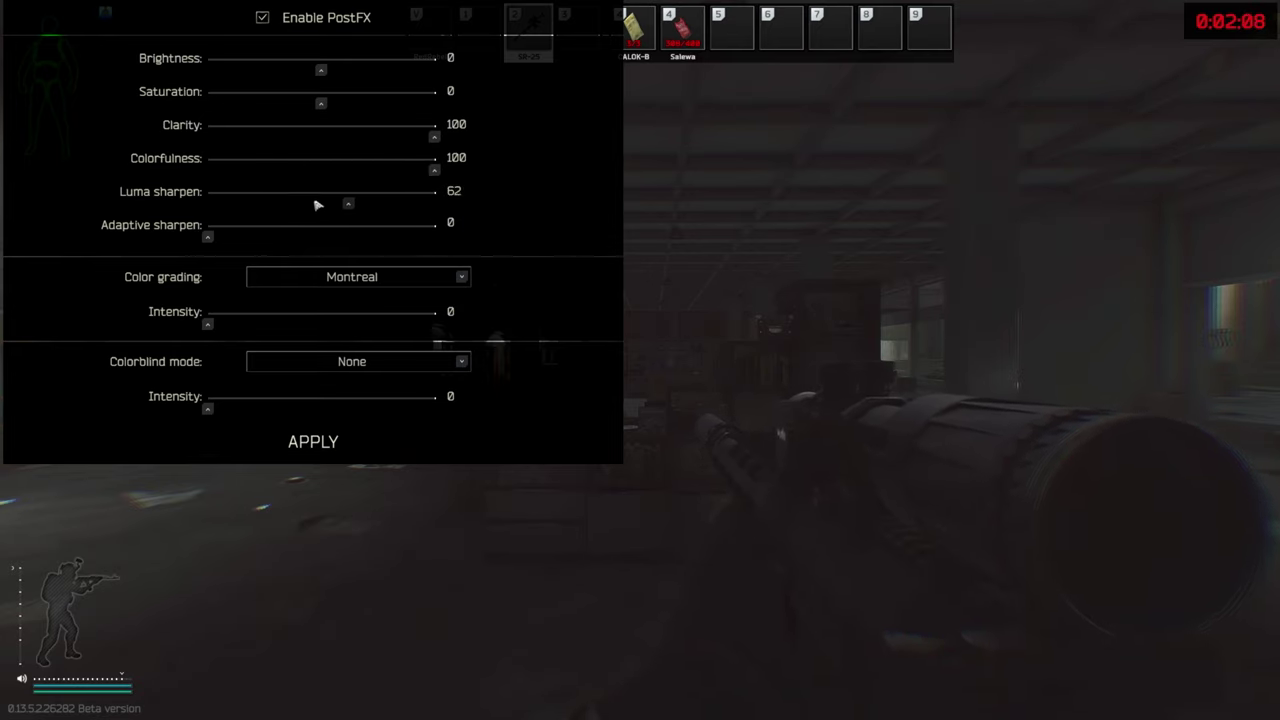
Compare low and full luma and adaptive sharpening on the scene, ending with luma sharpen at 100 and adaptive sharpen at 0
left_click_drag(316, 205, 231, 205)
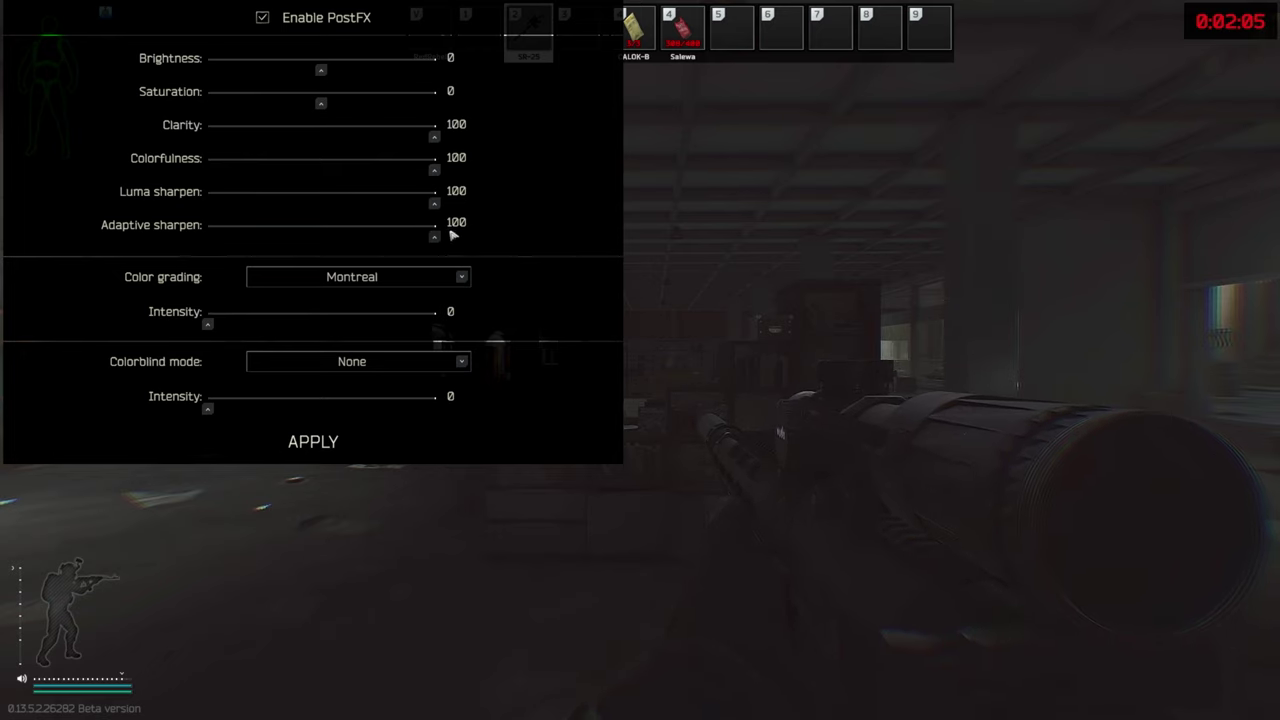
left_click_drag(434, 235, 142, 228)
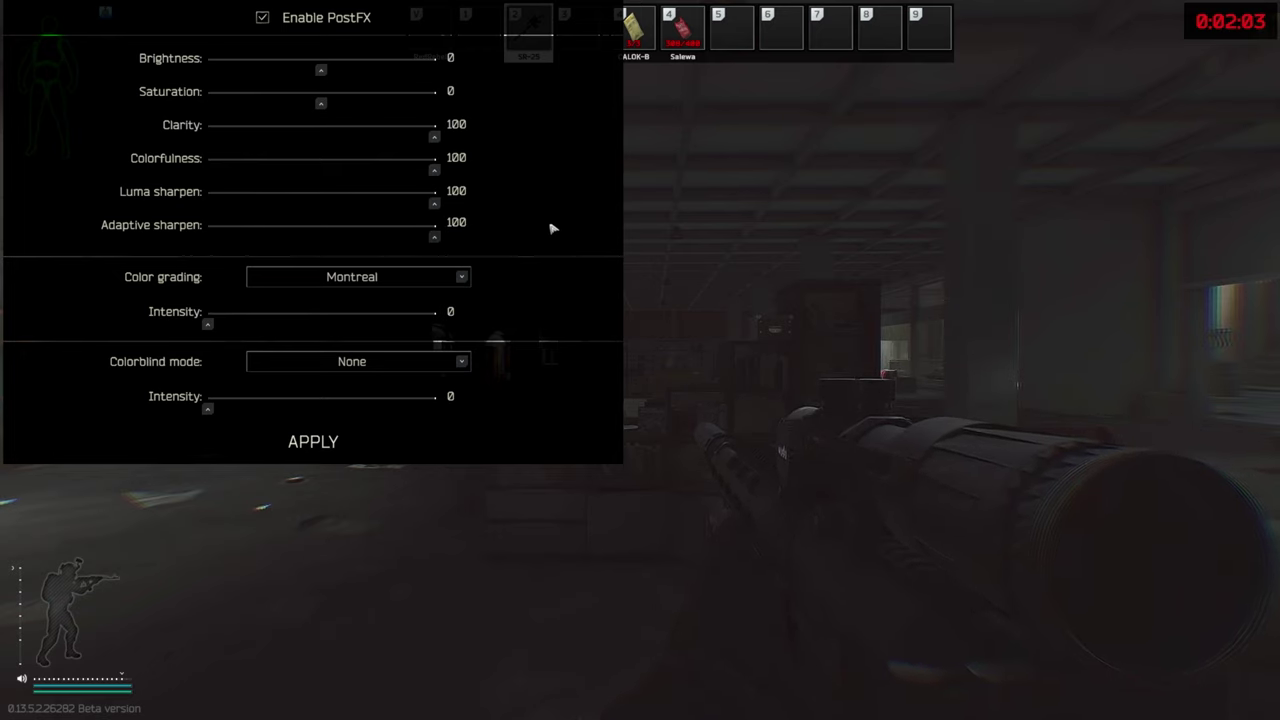
left_click_drag(434, 235, 145, 234)
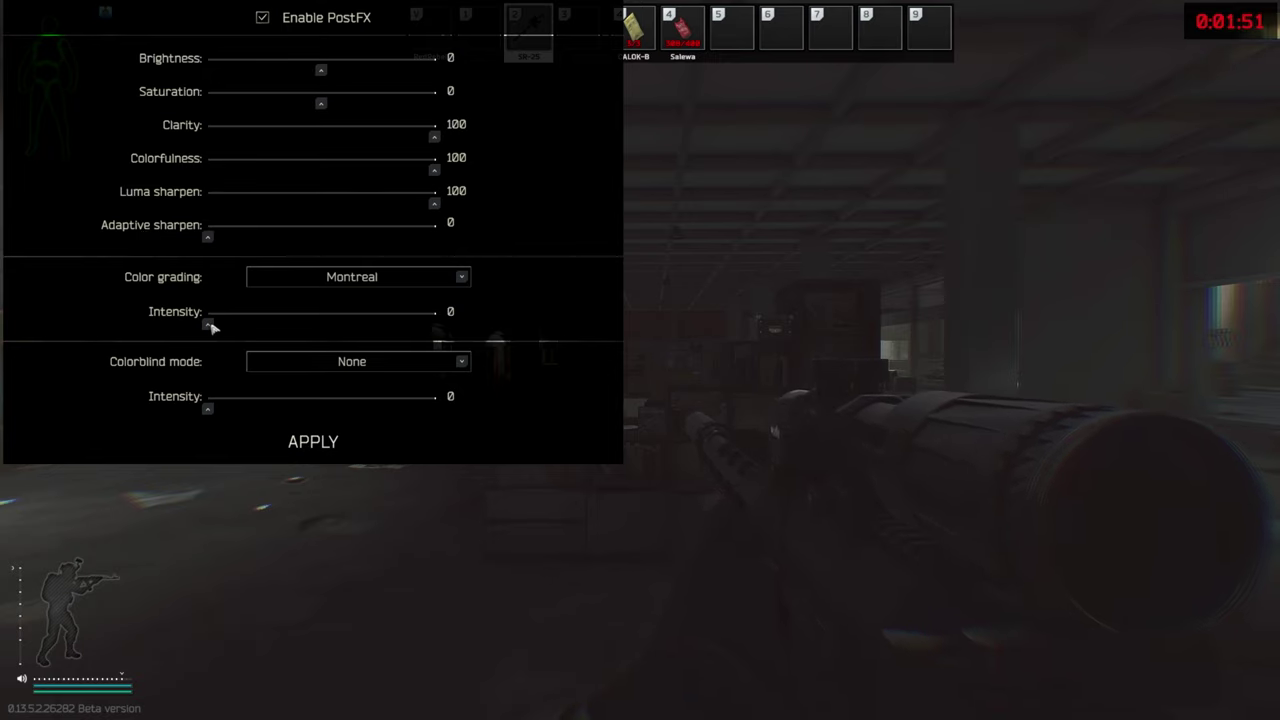
Keep Montreal color grading, set its intensity to 20, apply and save the PostFX settings, and return to the raid
left_click(285, 282)
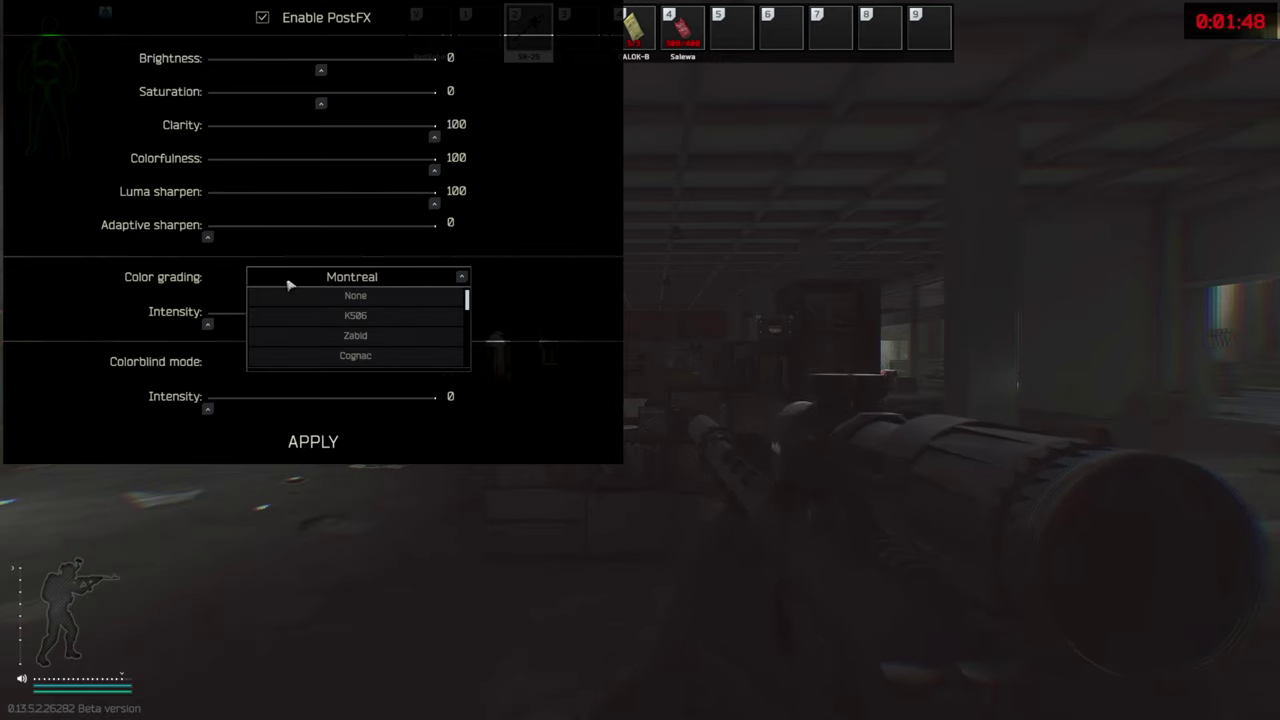
left_click(292, 283)
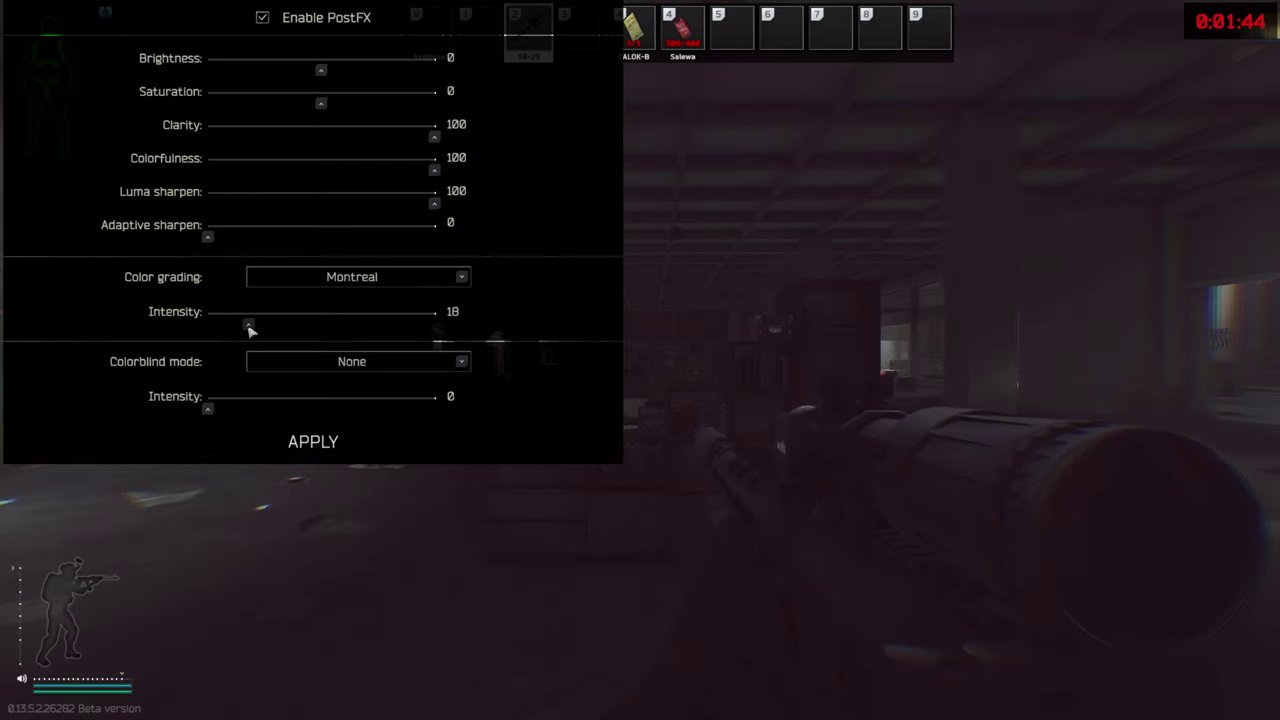
left_click_drag(250, 331, 252, 333)
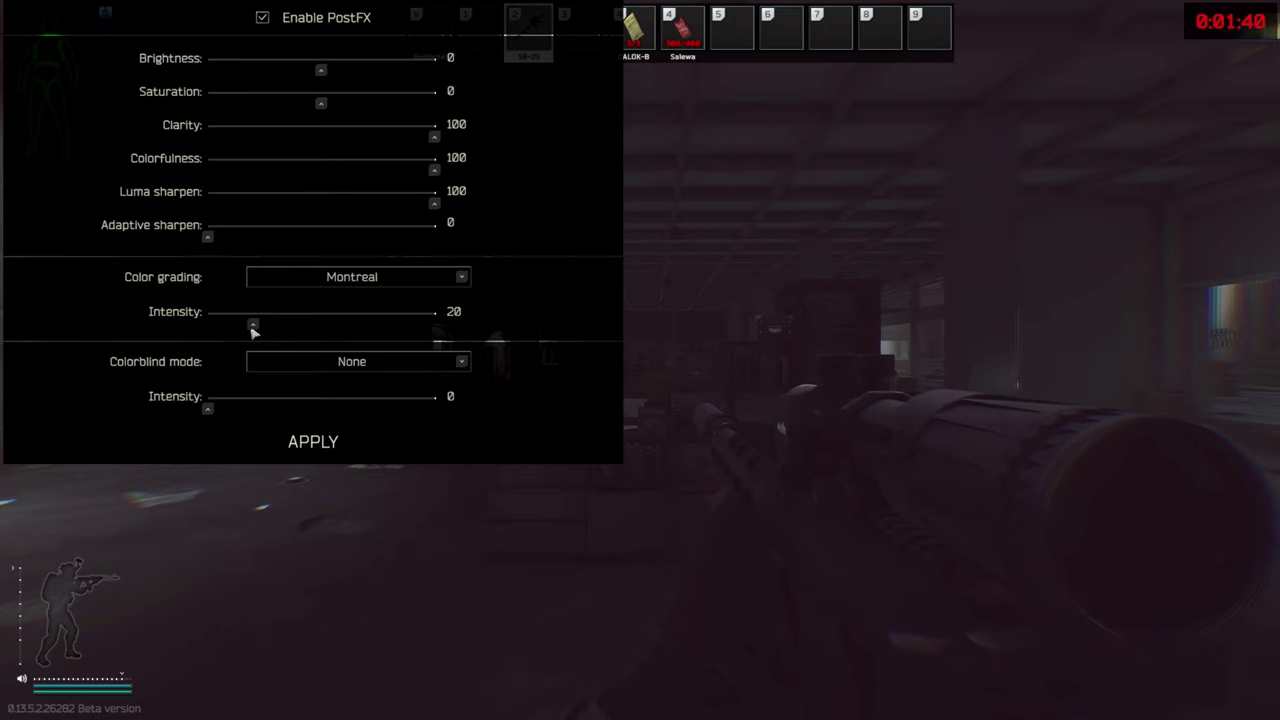
left_click(300, 442)
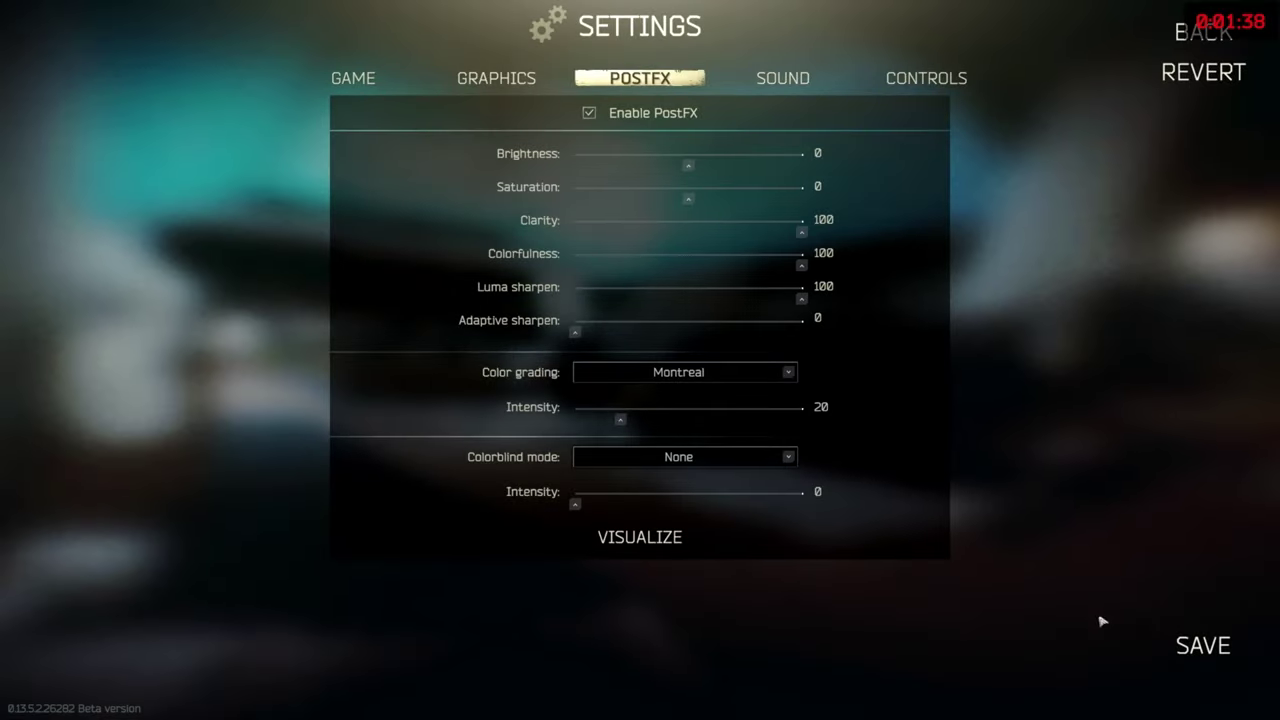
left_click(1197, 650)
key("Escape")
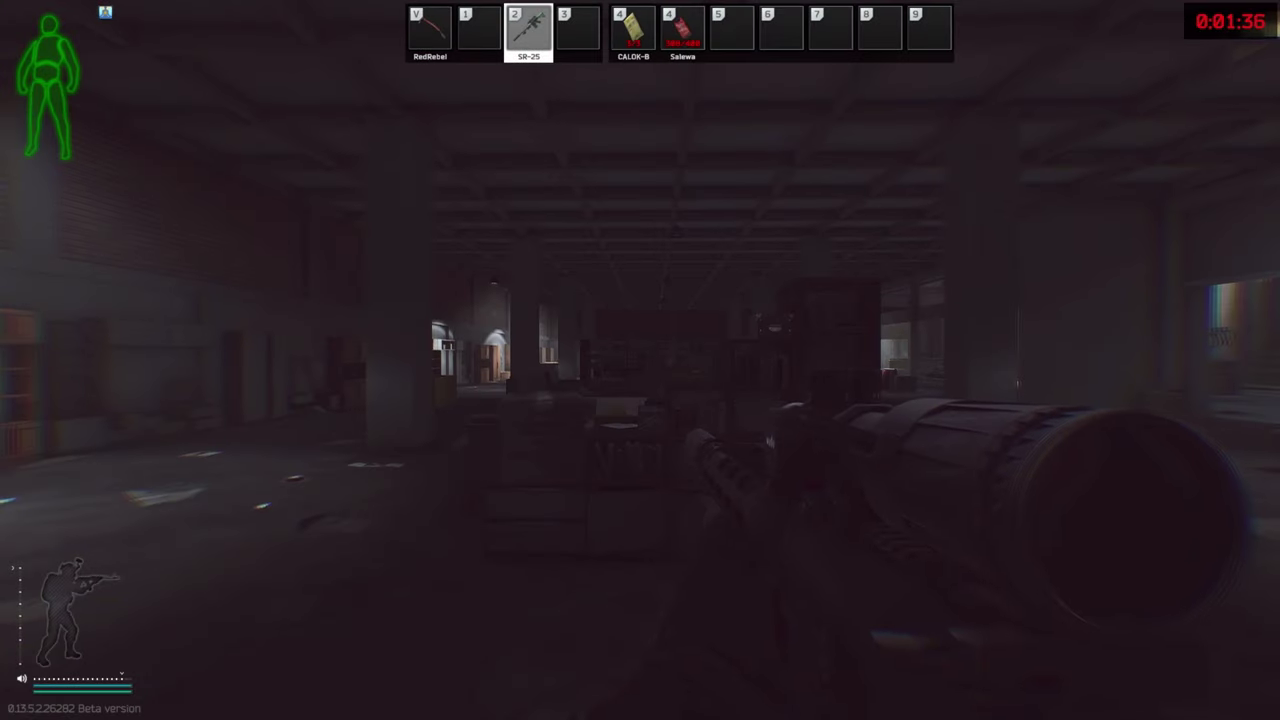
key("w")
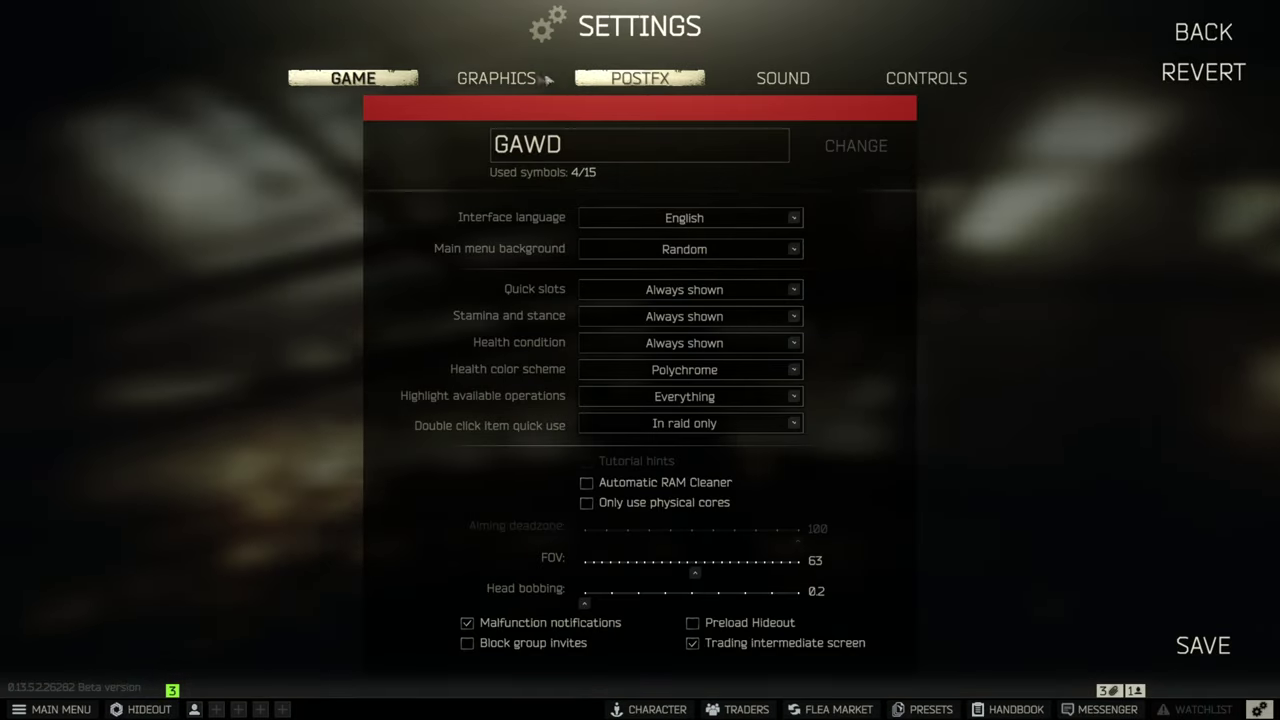
Review the game's Graphics settings from texture quality through the FPS limits
left_click(468, 77)
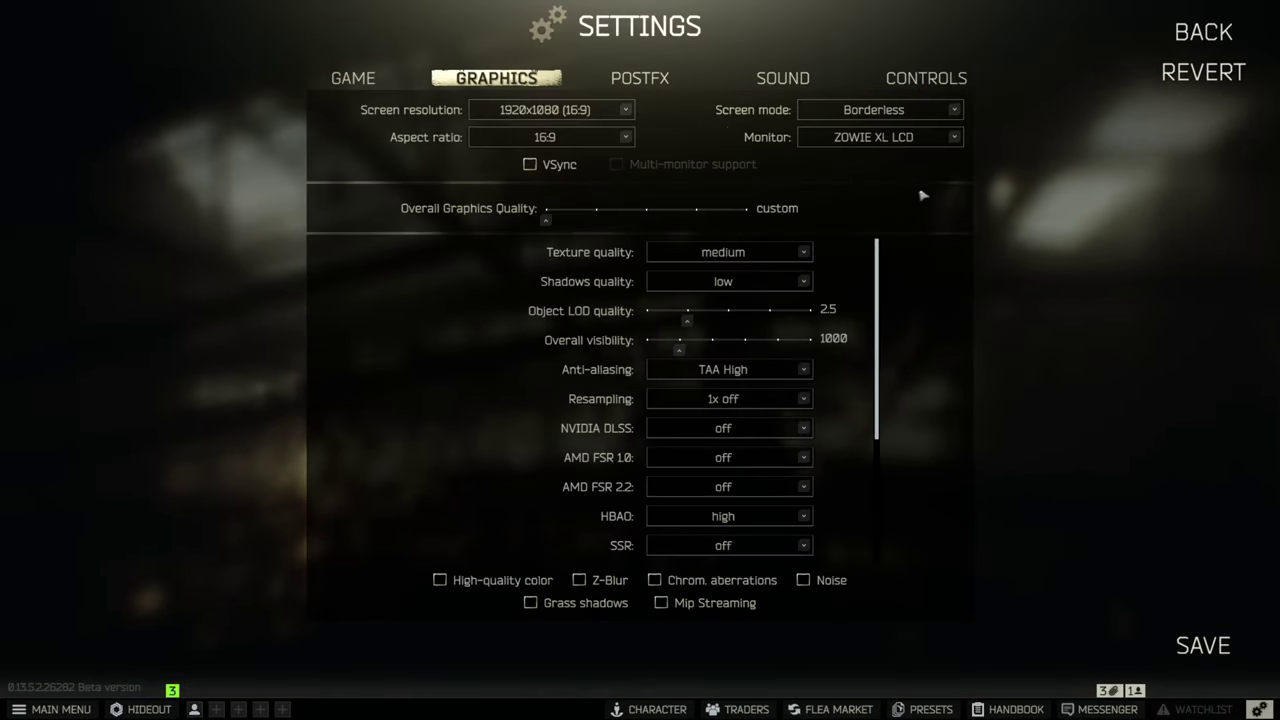
left_click_drag(878, 246, 891, 373)
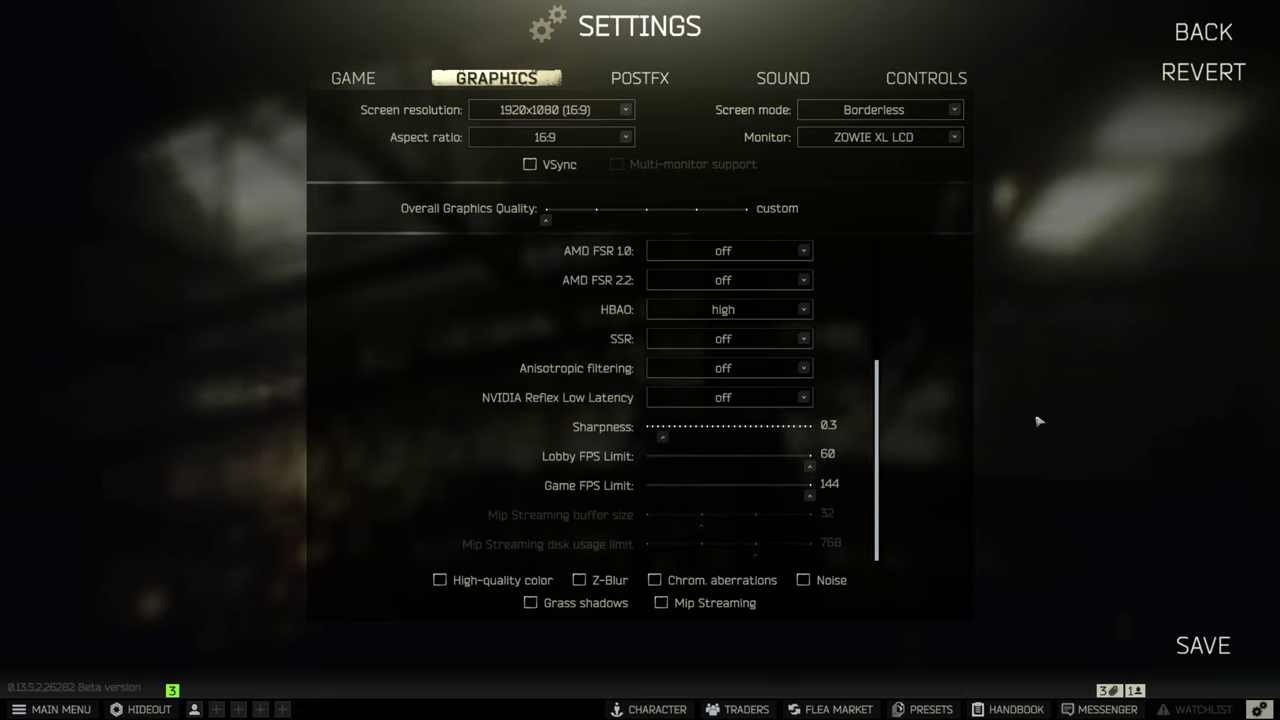